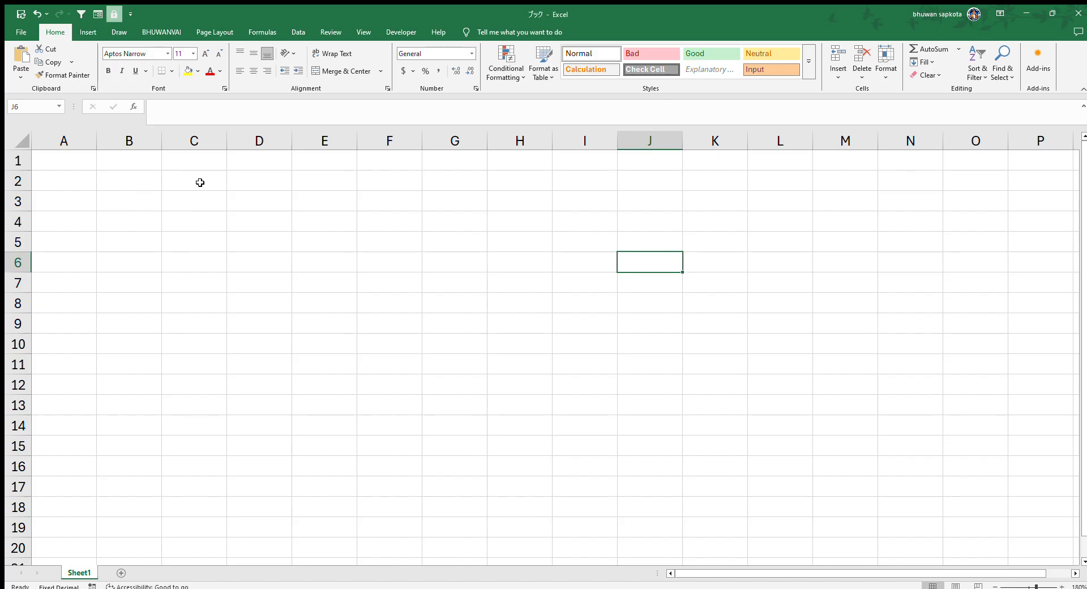
Step: Enter the headings NAME, DATE and SCHOOL in cells A2 to C2
left_click(294, 226)
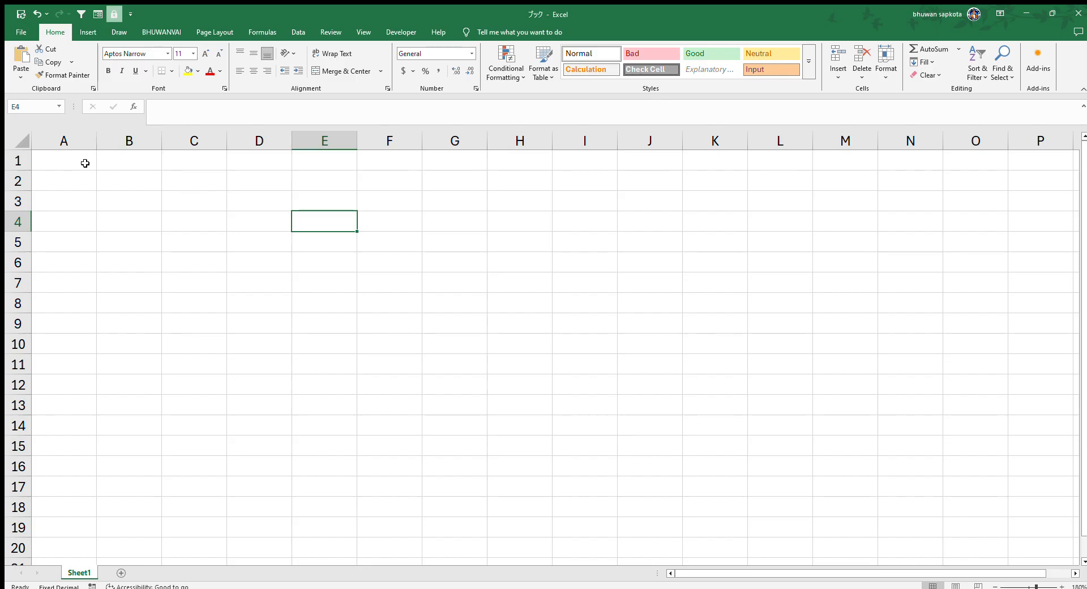
left_click(58, 177)
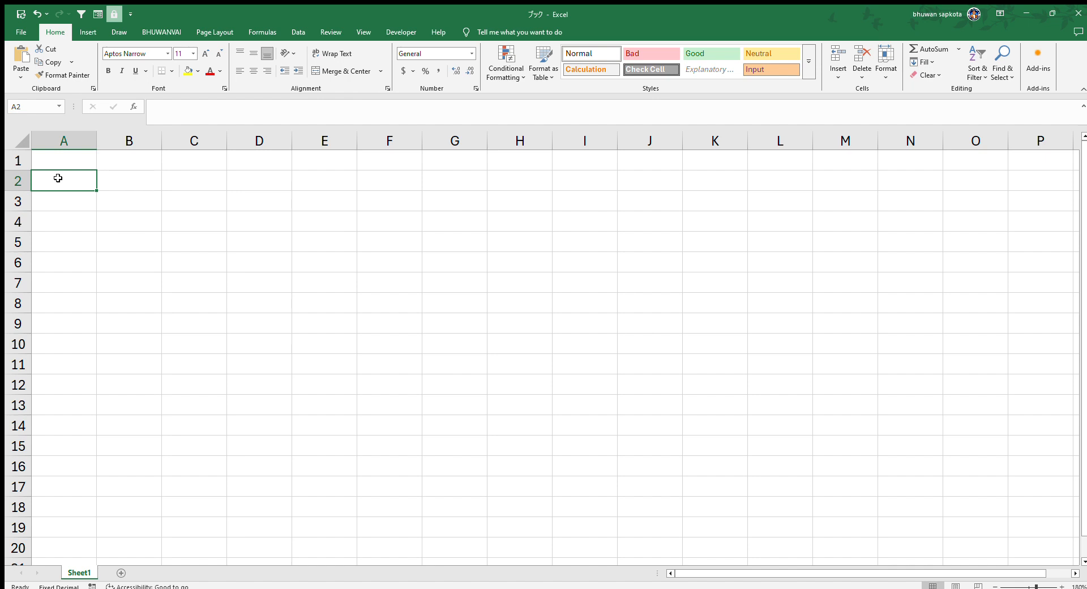
type("NAN")
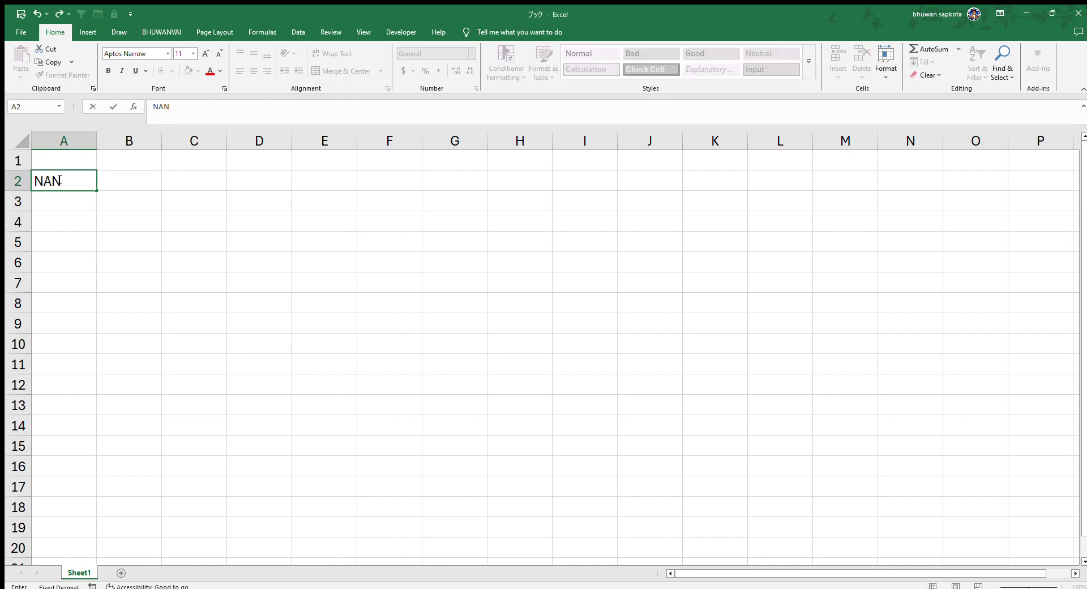
key("BackSpace")
type("ME")
key("Tab")
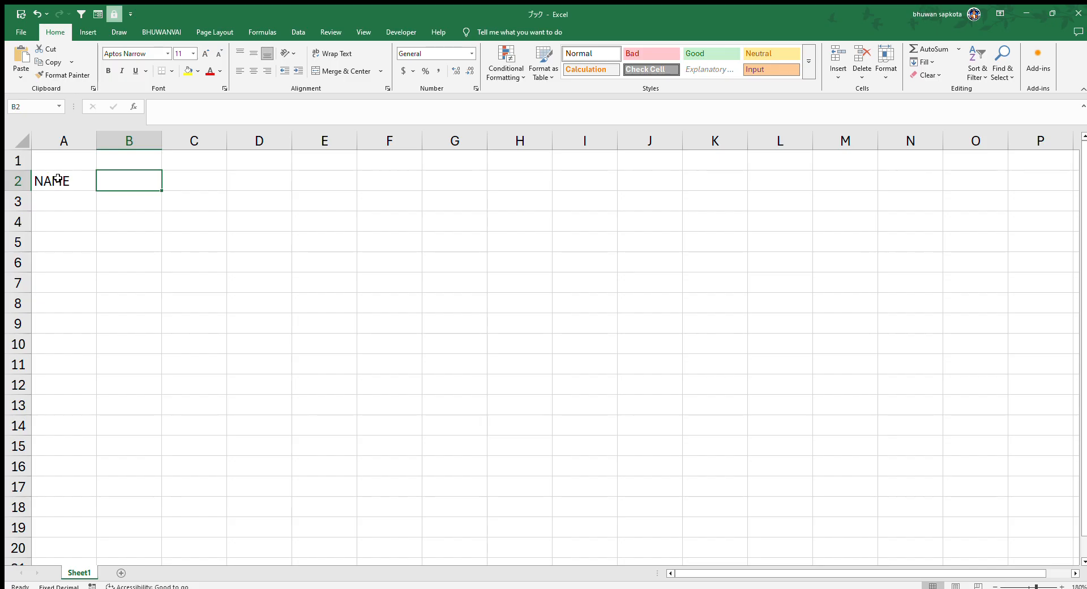
type("DATE")
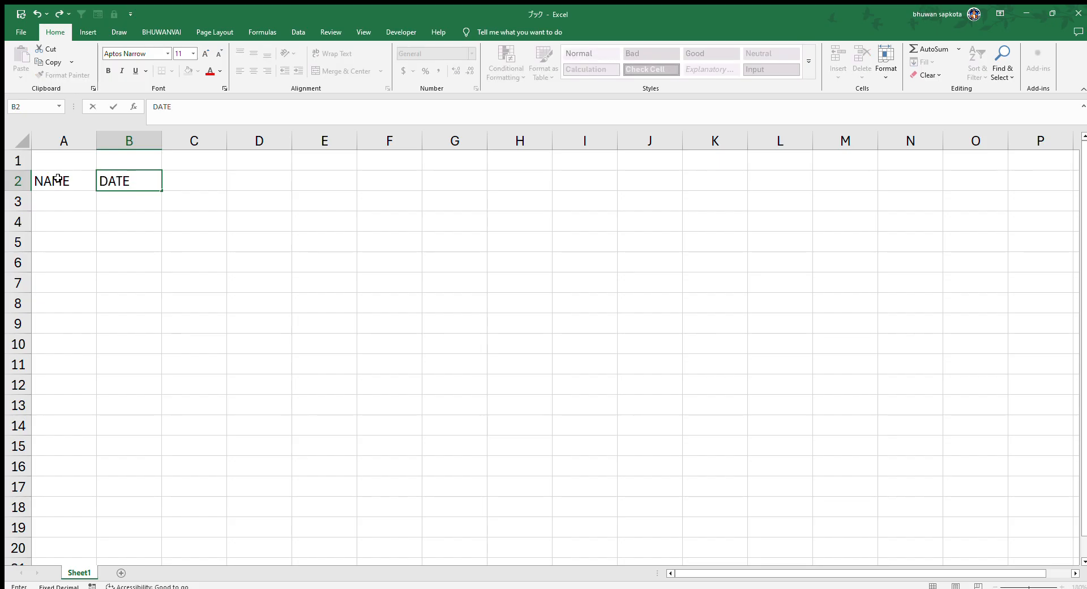
key("Tab")
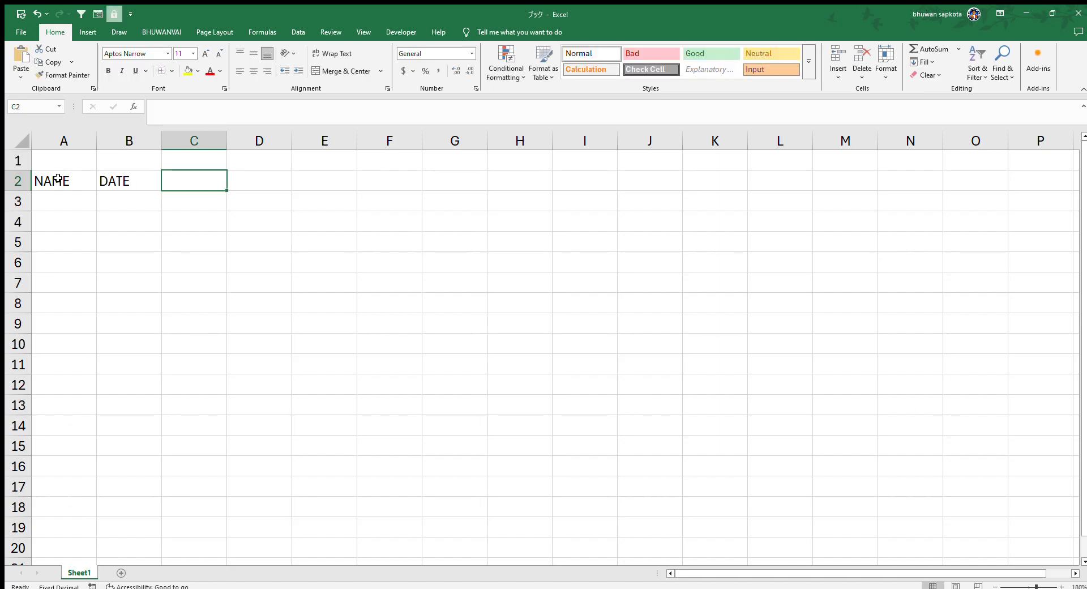
type("A")
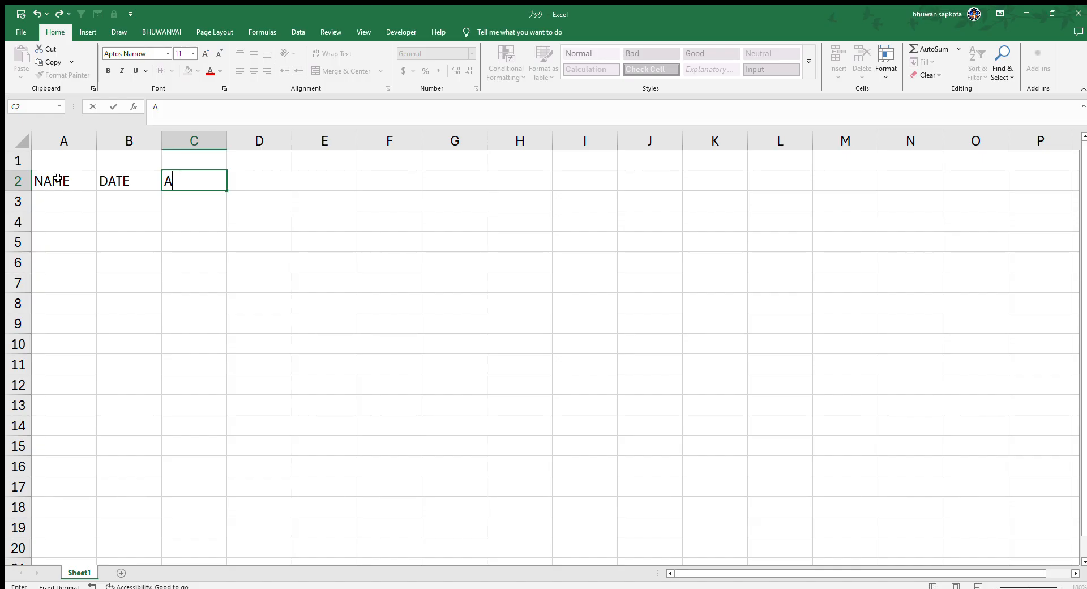
key("BackSpace")
type("SH")
key("BackSpace")
type("CHOOL")
key("Return")
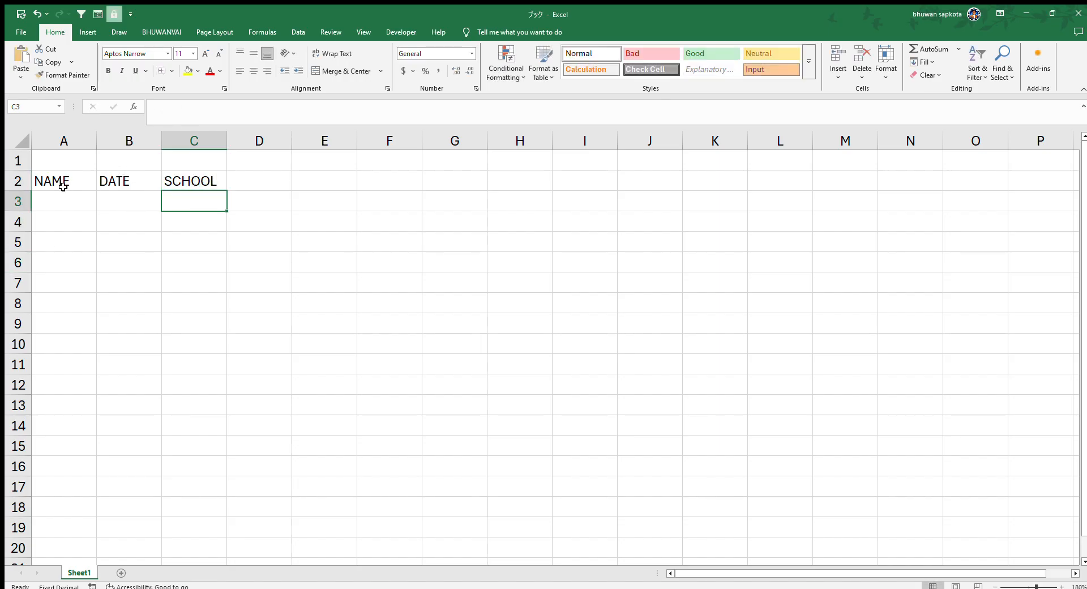
Step: Clear the headings DATE, SCHOOL and NAME from row 2
left_click(120, 181)
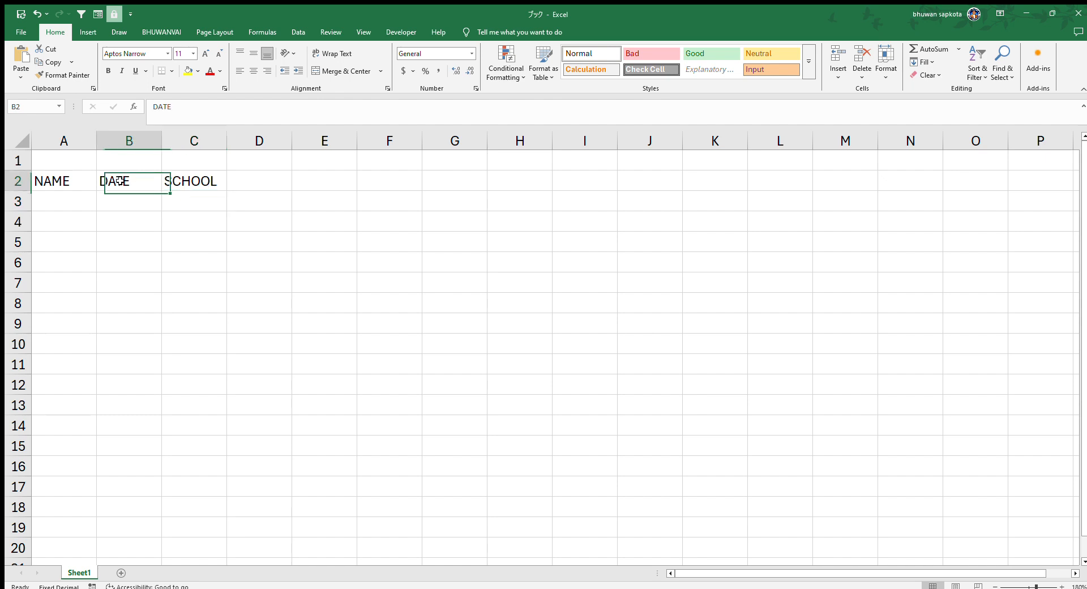
key("BackSpace")
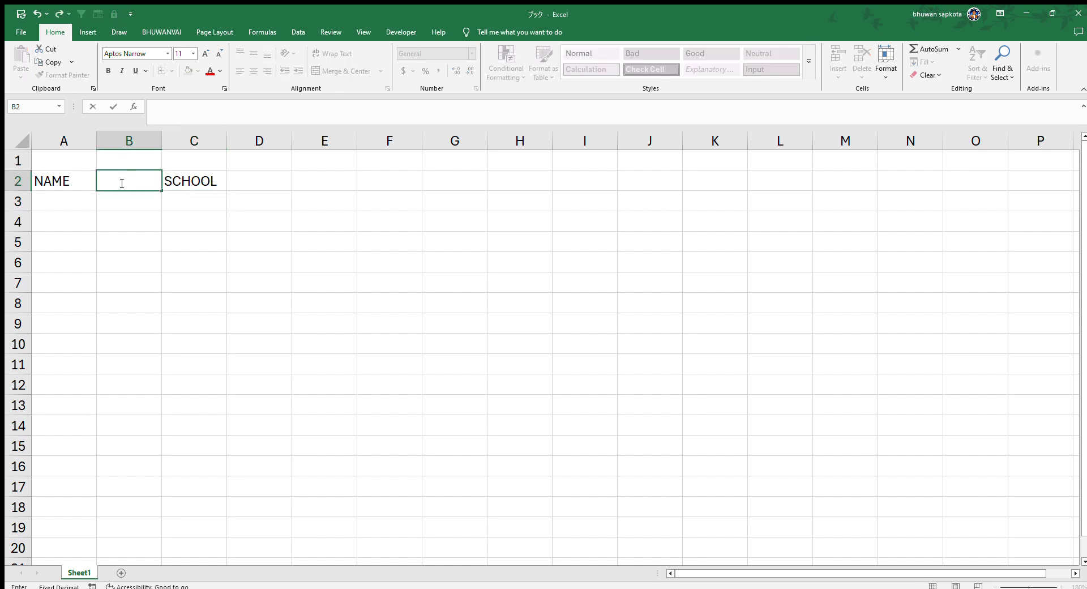
left_click(198, 179)
key("BackSpace")
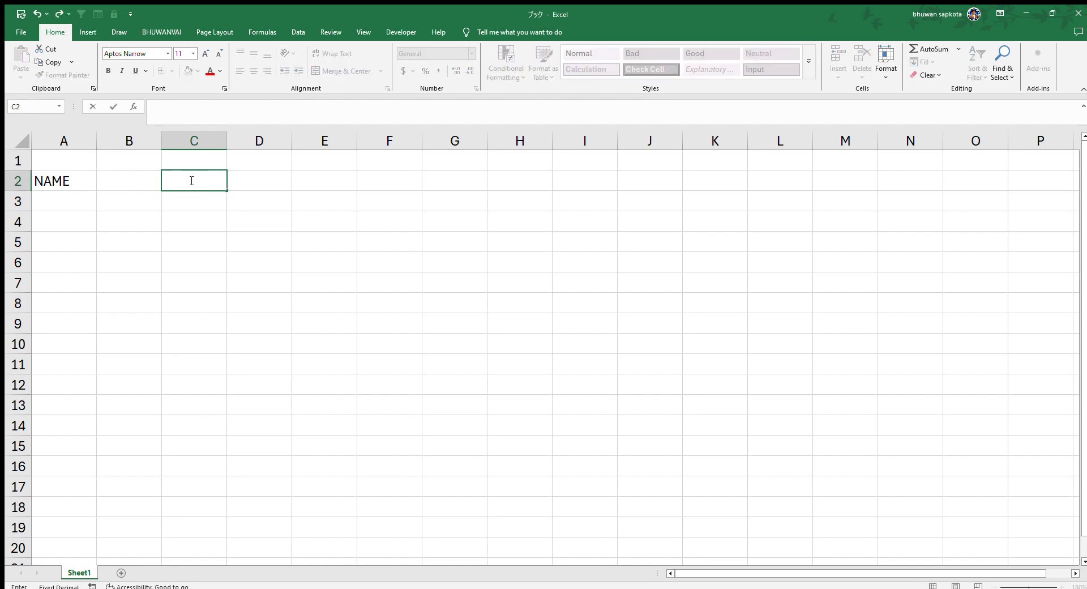
left_click(50, 180)
key("BackSpace")
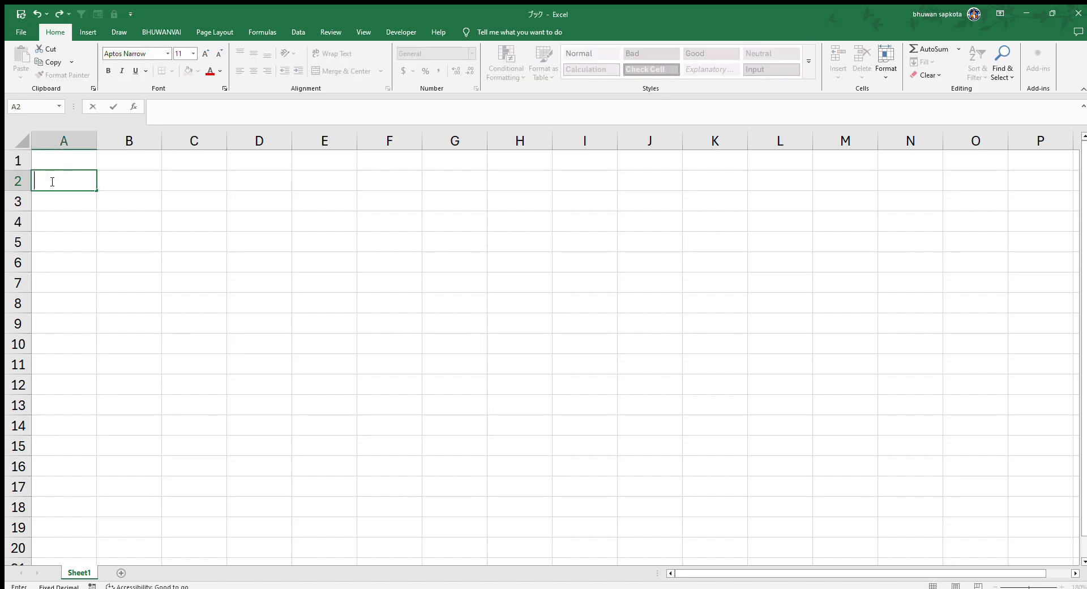
Step: Enter the column headings SN, NAME, Q.T, RATE and TOTLE in cells A2 to E2
type("SN")
key("BackSpace")
key("Tab")
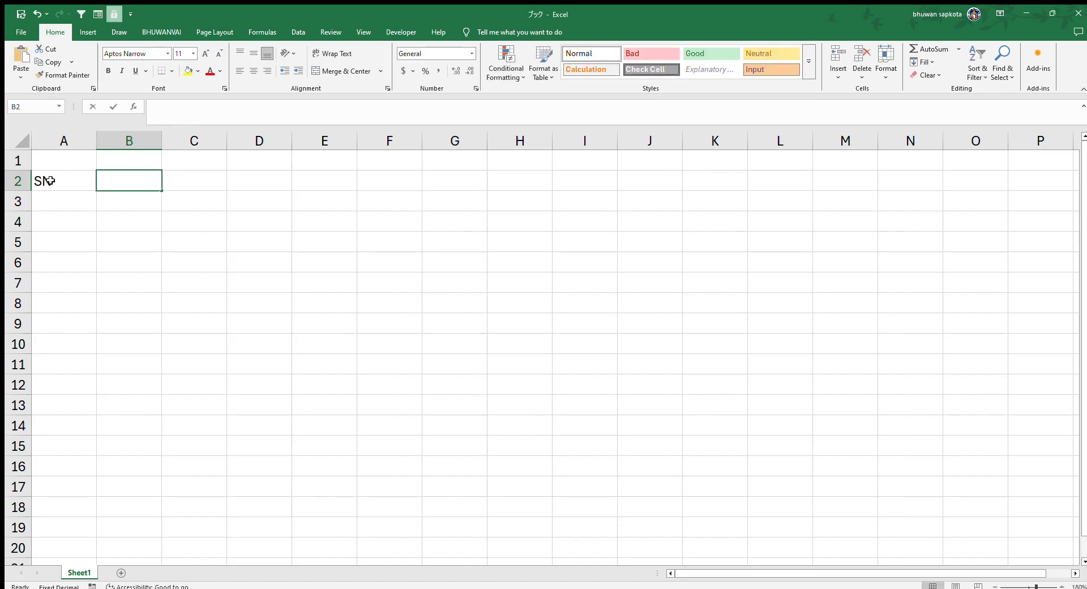
type("NAME")
key("Tab")
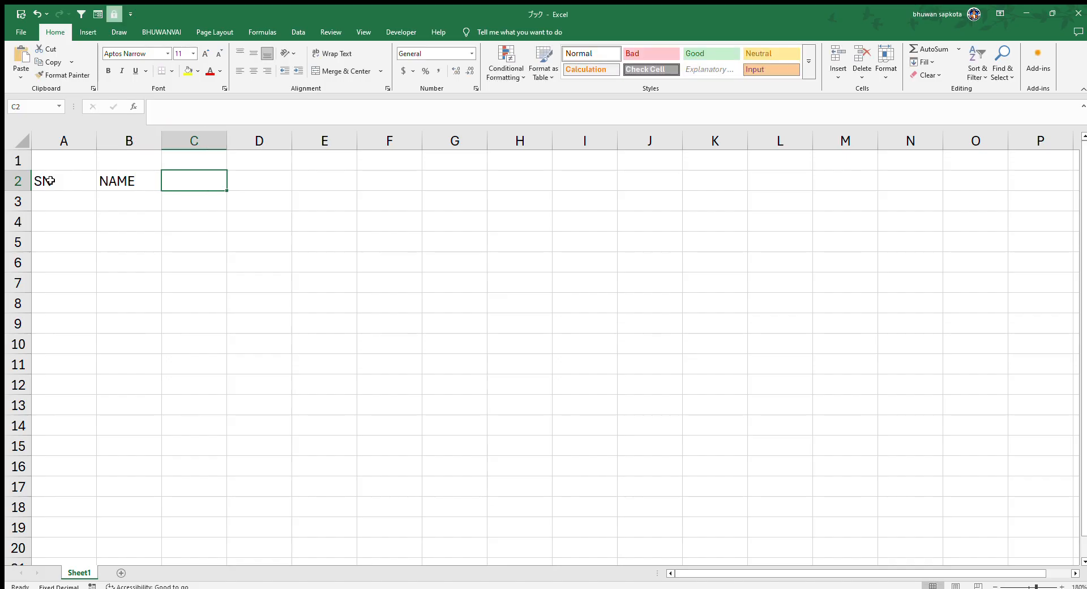
type("Q.T")
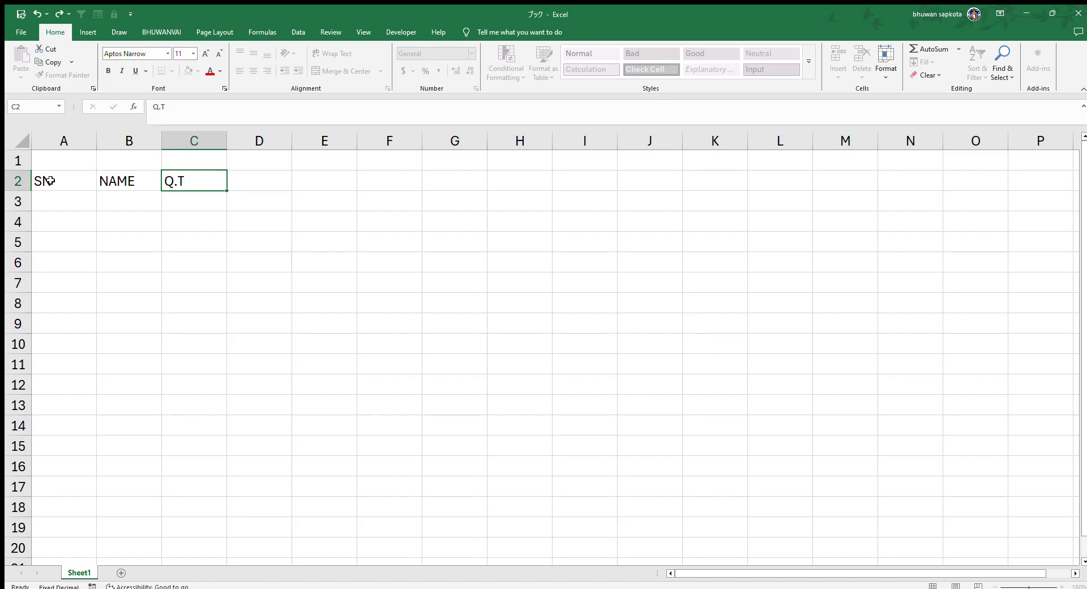
key("Tab")
type("RATE")
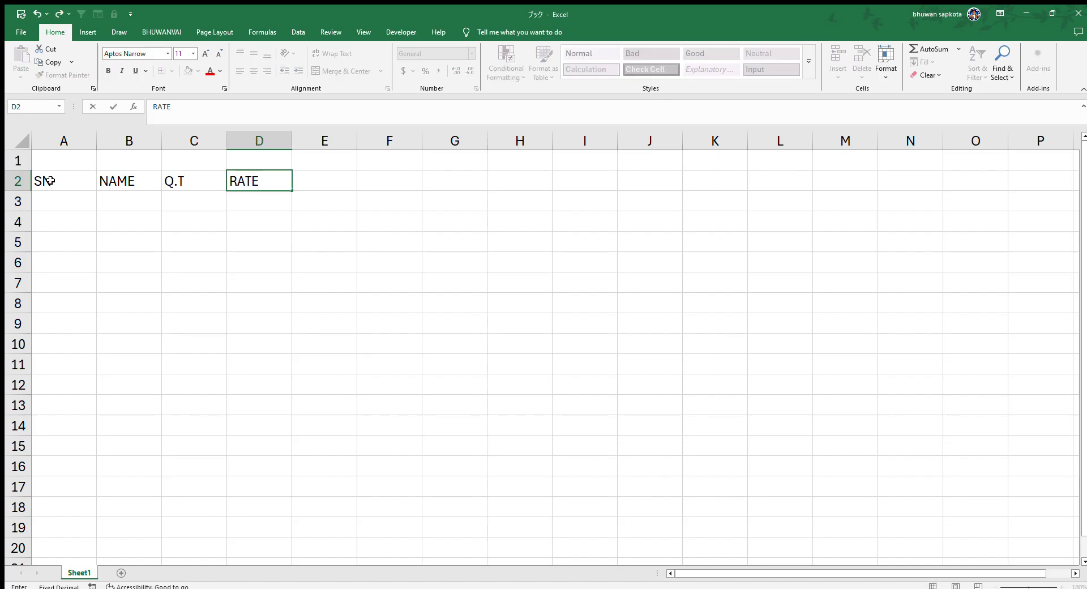
key("Tab")
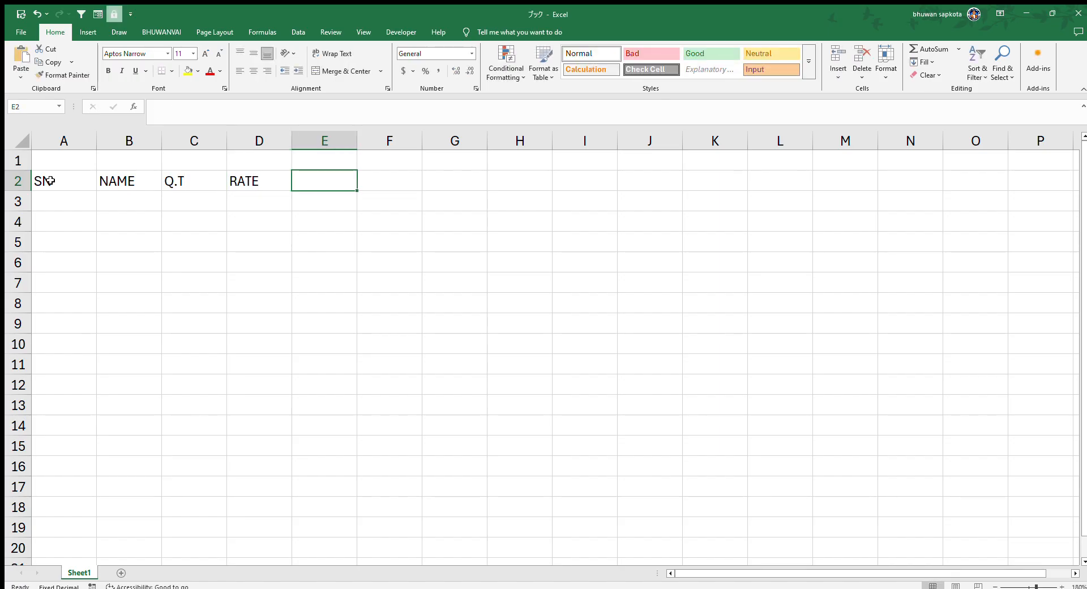
type("TOTLE")
key("Return")
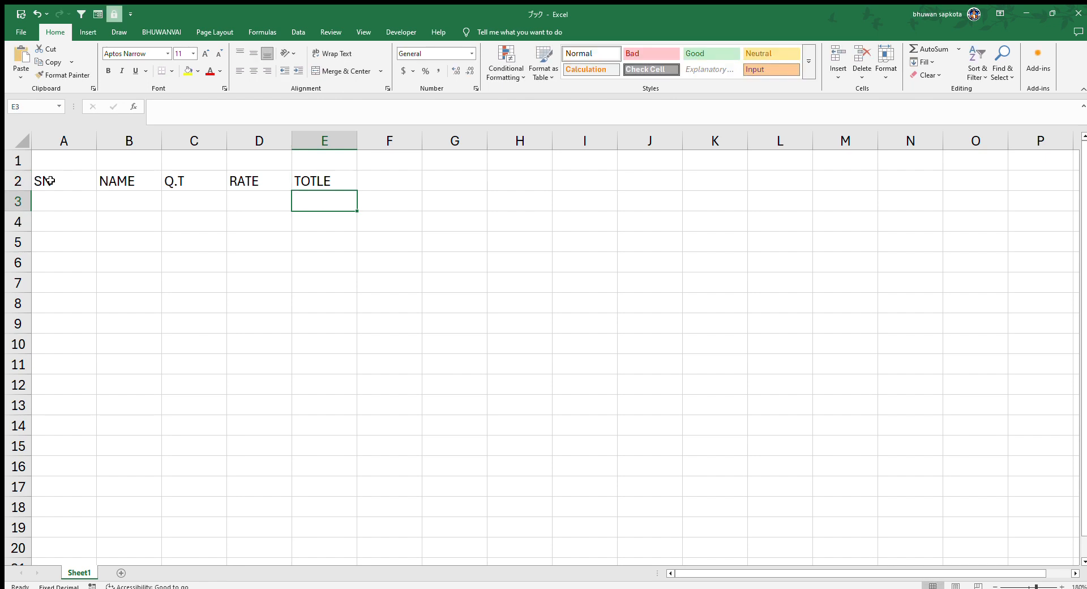
Step: Add all borders to the range A2:E14 and format it as a blue banded table with a header row
left_click_drag(40, 179, 321, 434)
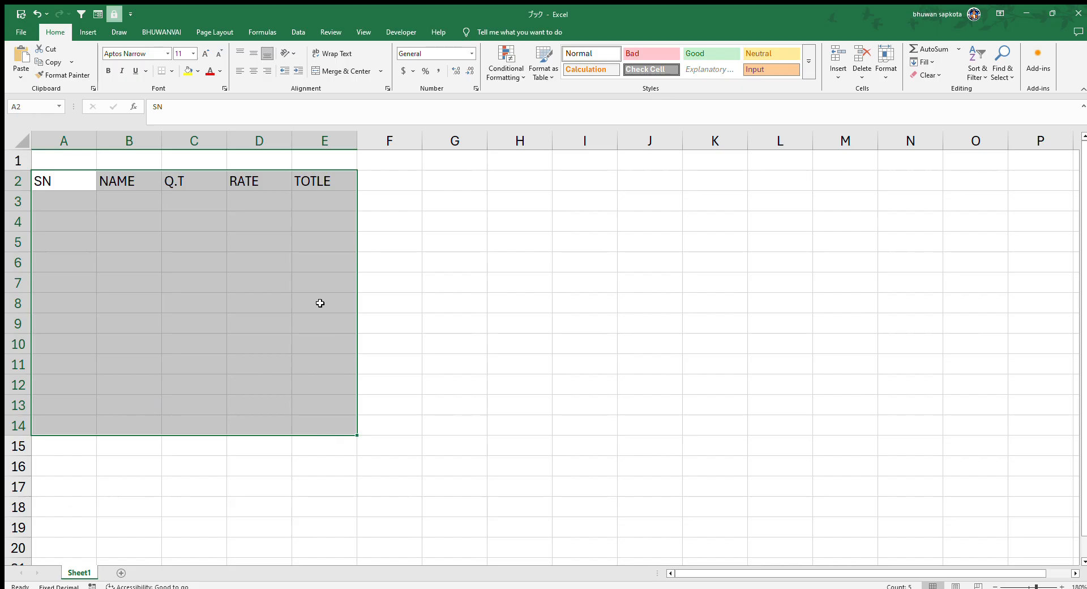
left_click(171, 69)
left_click(171, 70)
left_click(180, 172)
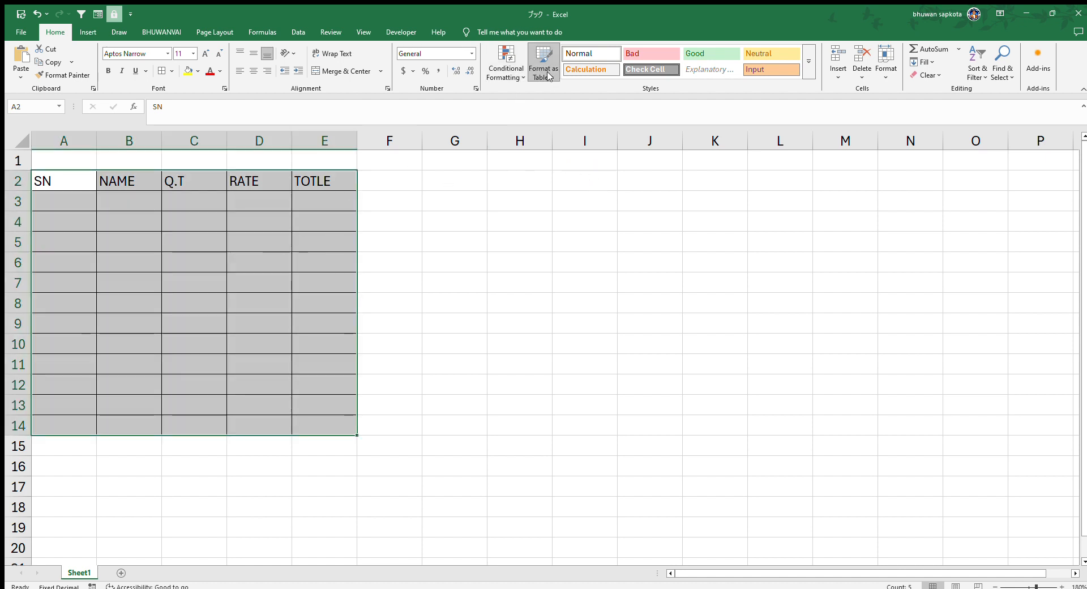
left_click(599, 120)
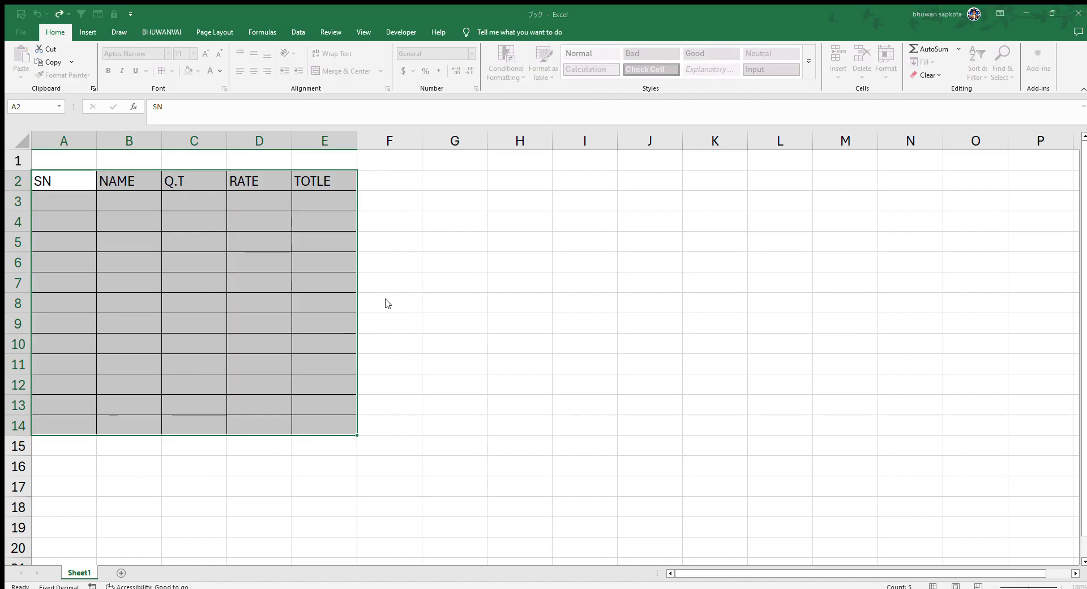
key("Return")
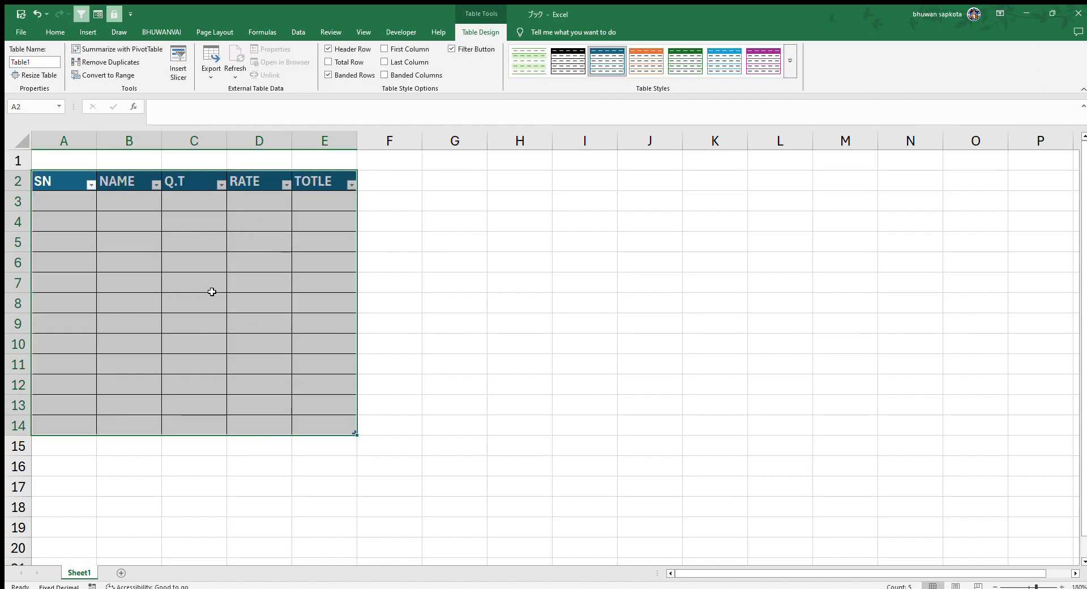
Step: Number the SN column by entering 1 and 2 in A3 and A4 and extending the series to 12 in A14
left_click(48, 204)
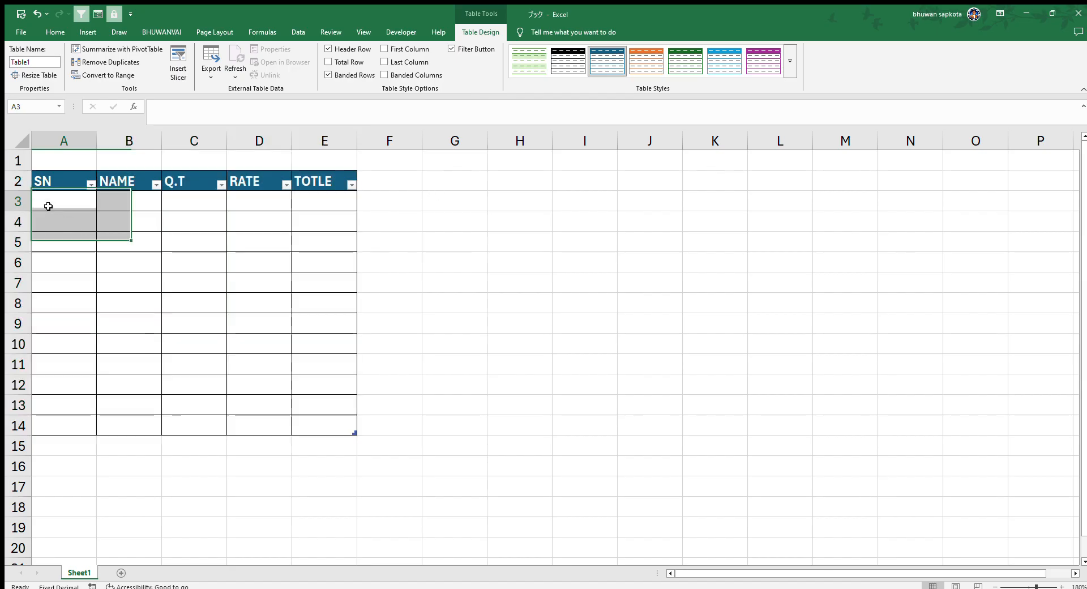
type("1")
key("Return")
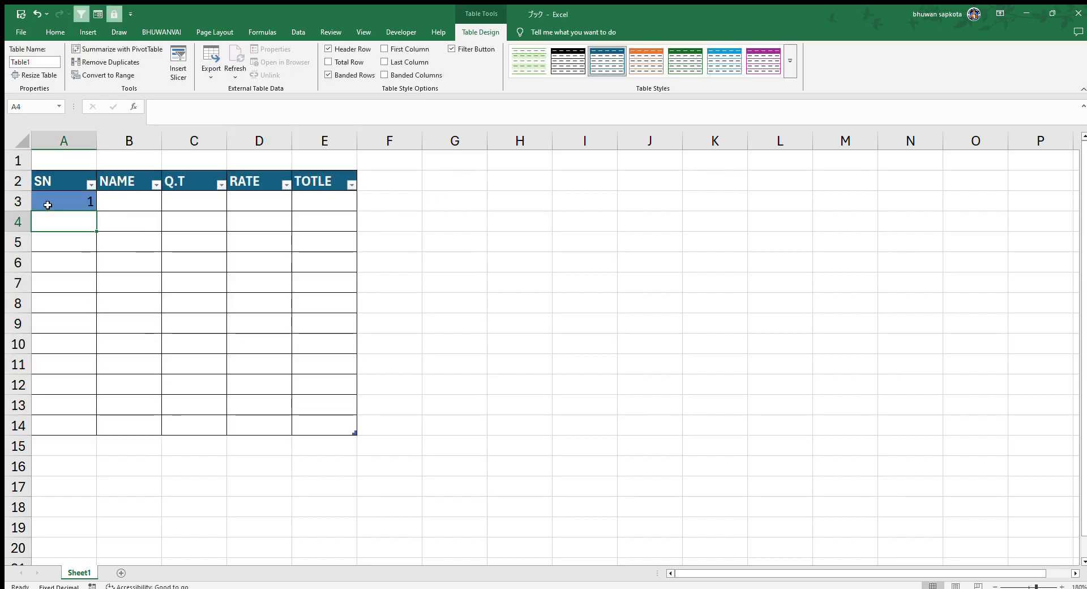
type("2")
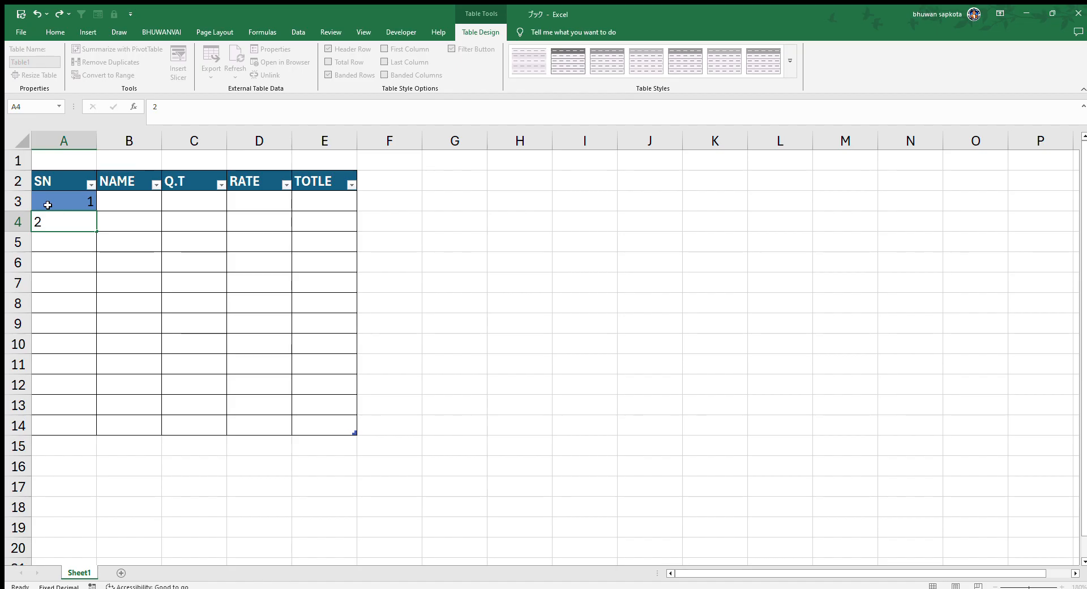
key("Return")
left_click_drag(86, 197, 92, 420)
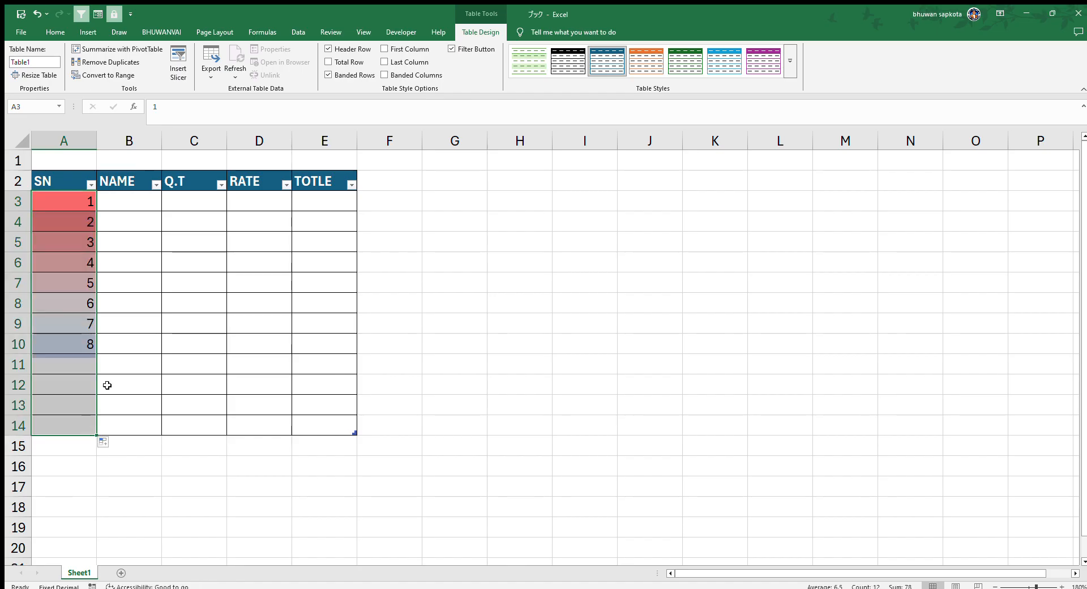
left_click(139, 328)
Step: Enter the item names COMPUTER in B3 and MOUSE in B4
left_click(129, 201)
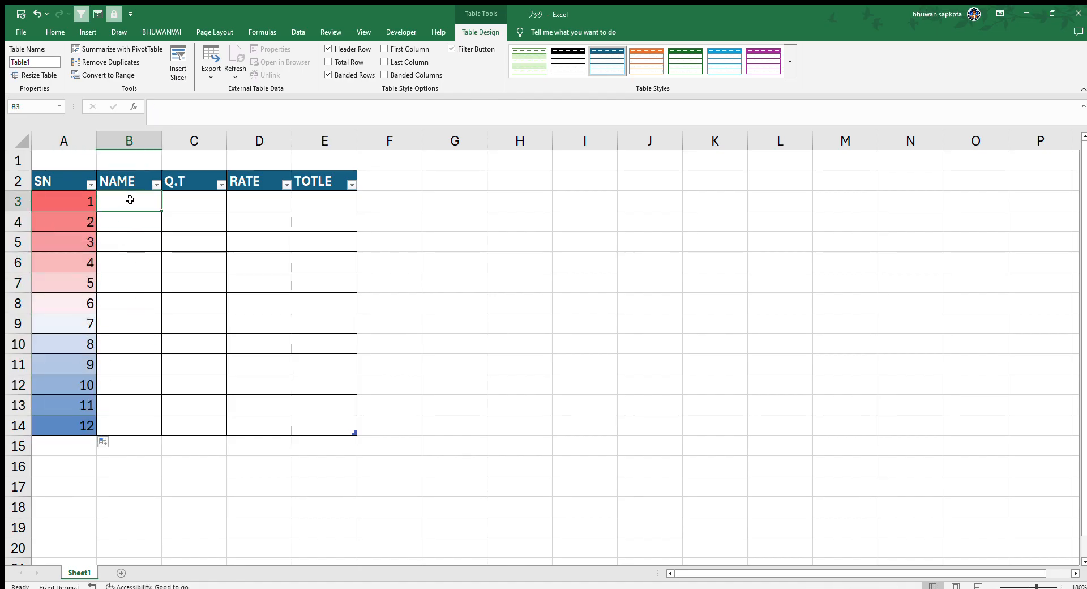
type("COMPUTER")
key("Return")
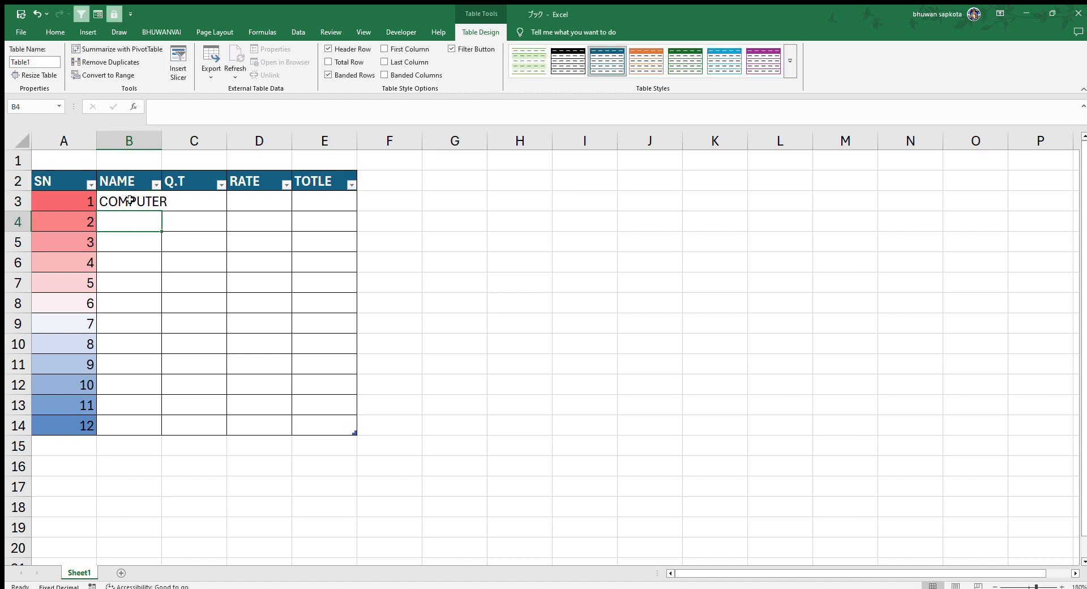
type("MOU")
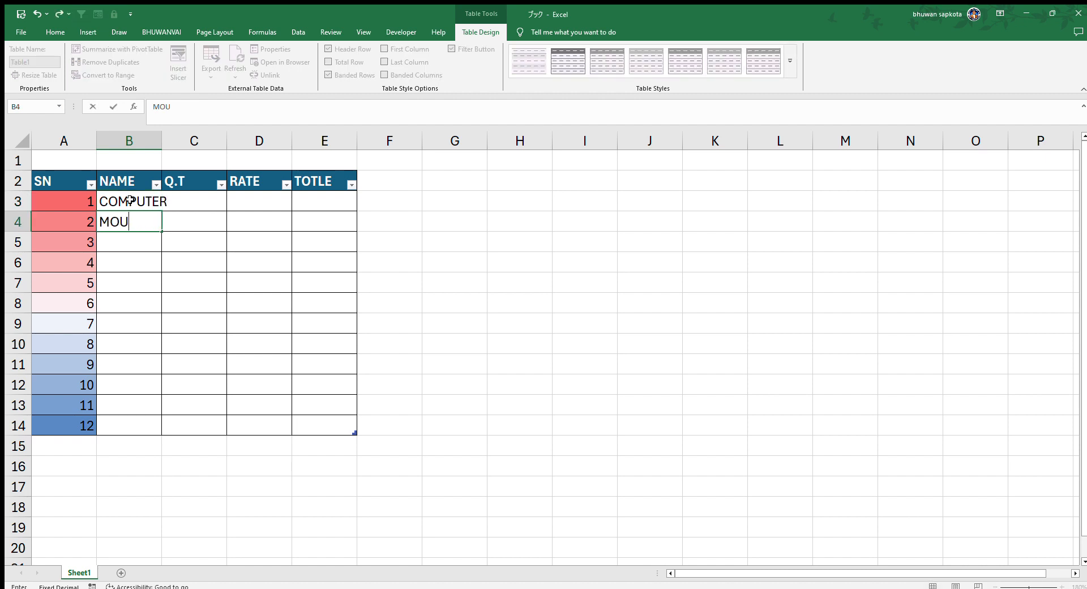
type("SE")
key("Return")
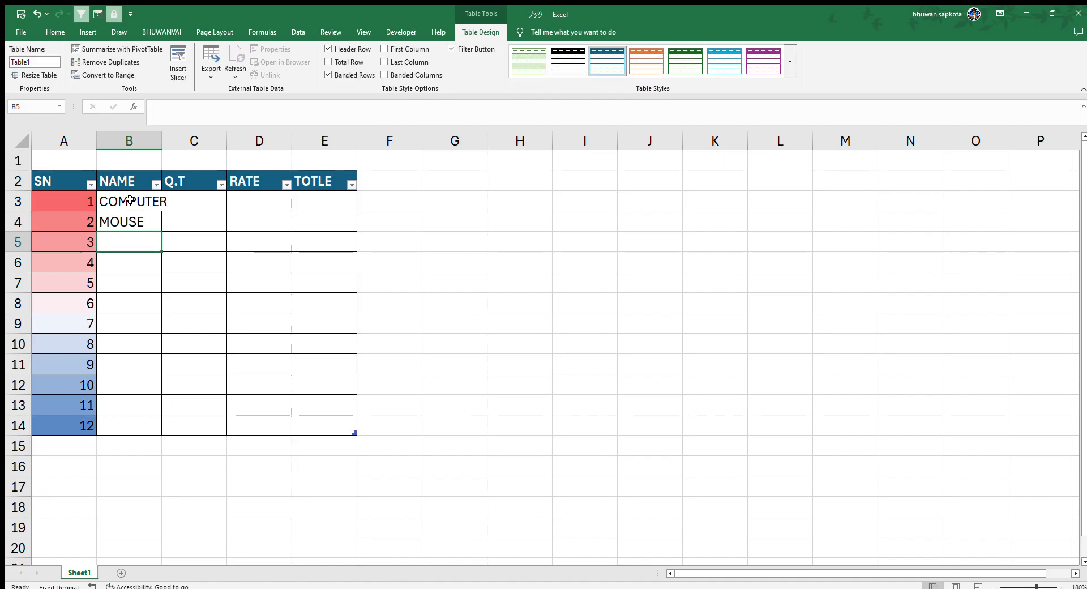
Step: Autofill the item names from MOUSE in B4 down to B14 and fit column B's width to its contents
left_click(142, 221)
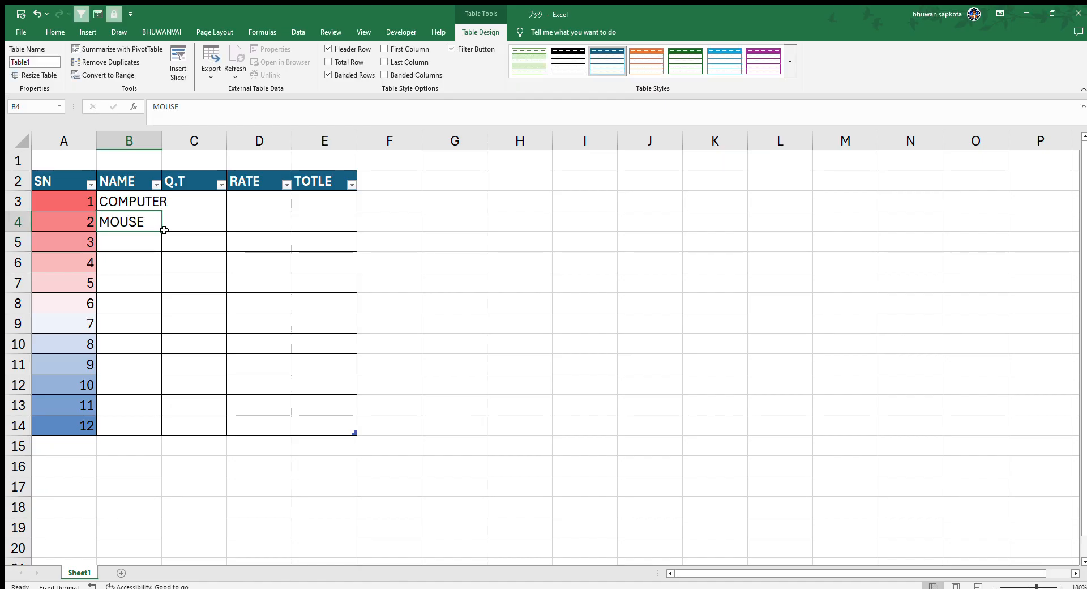
left_click_drag(162, 232, 151, 426)
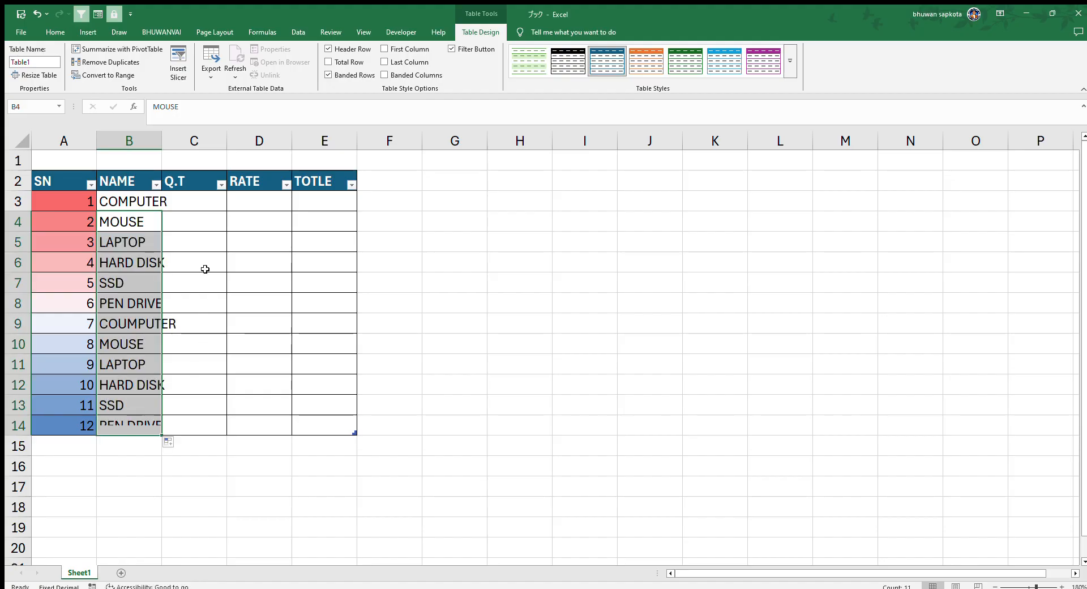
double_click(162, 140)
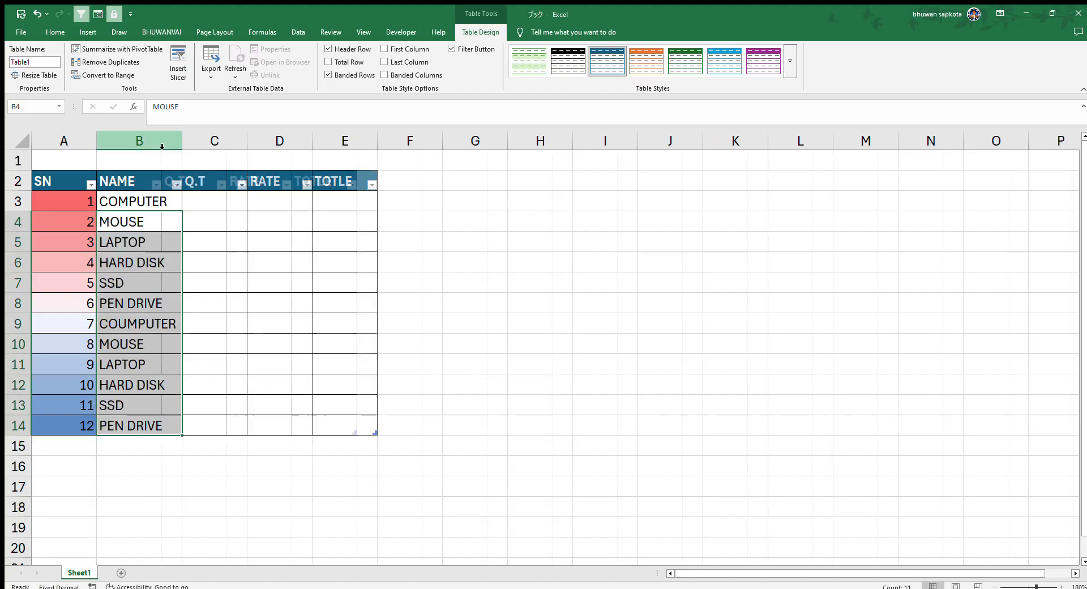
left_click(215, 242)
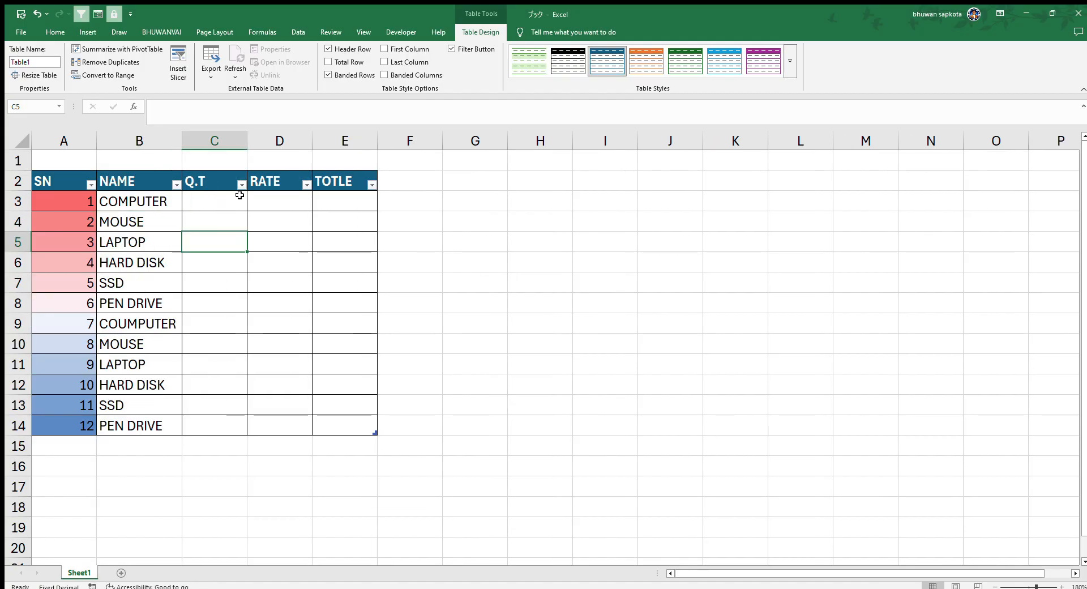
Step: Enter 500 as the COMPUTER rate in cell D3
left_click(294, 205)
type("500")
key("Return")
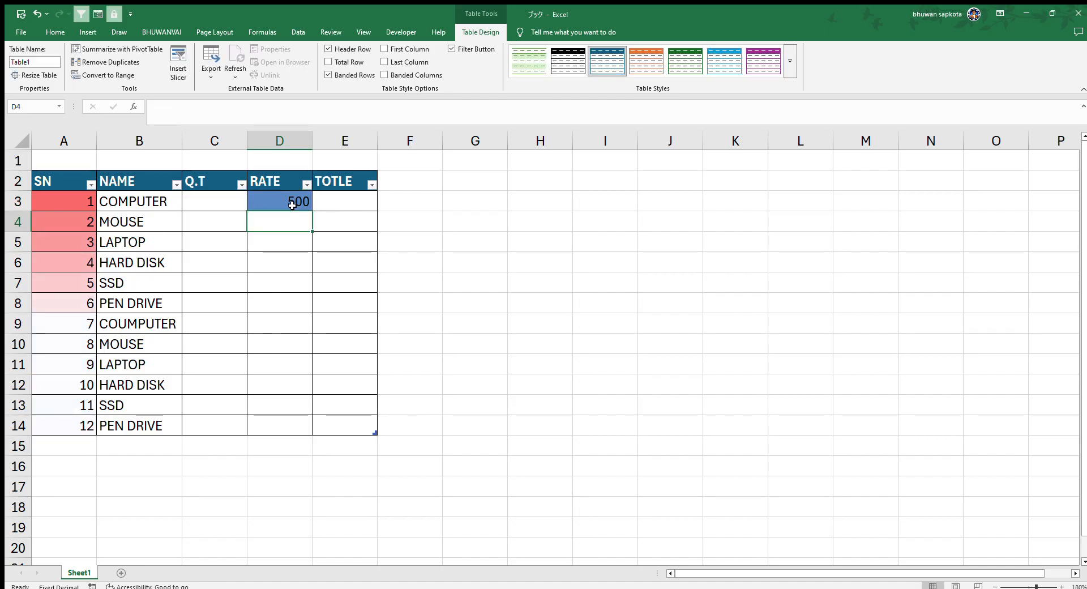
Step: Enter the rates 450, 700, 300, 480, 700 and 900 in cells D4 to D9
type("450")
key("Return")
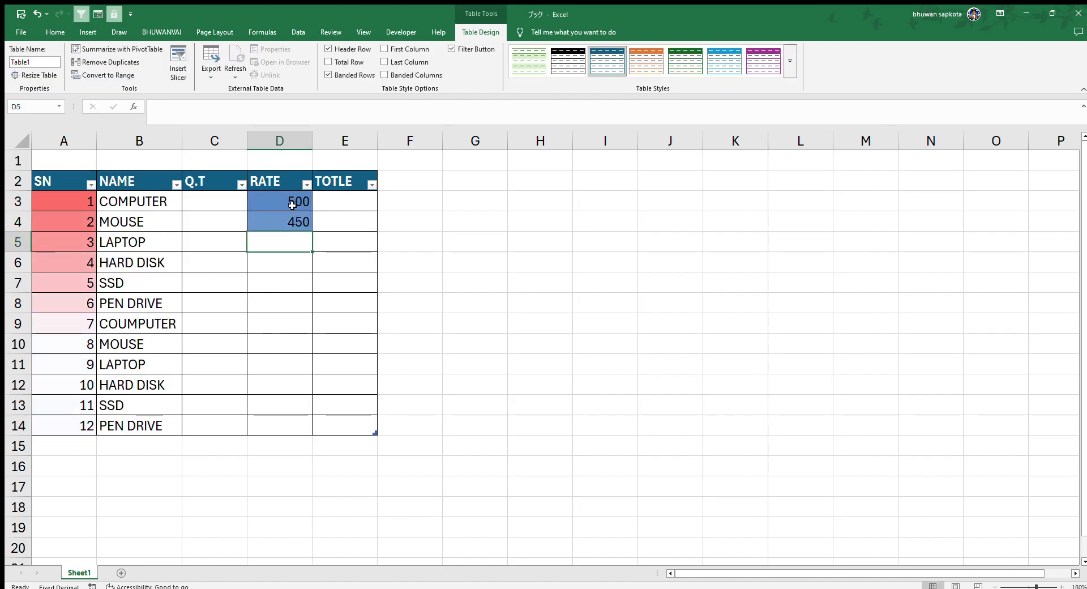
type("700")
key("Return")
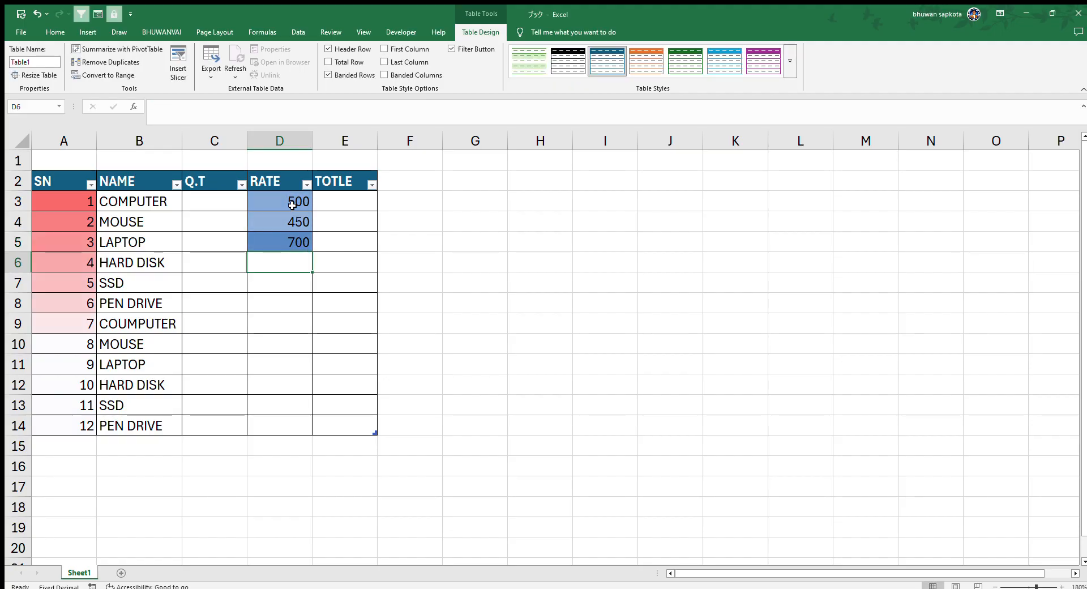
type("300")
key("Return")
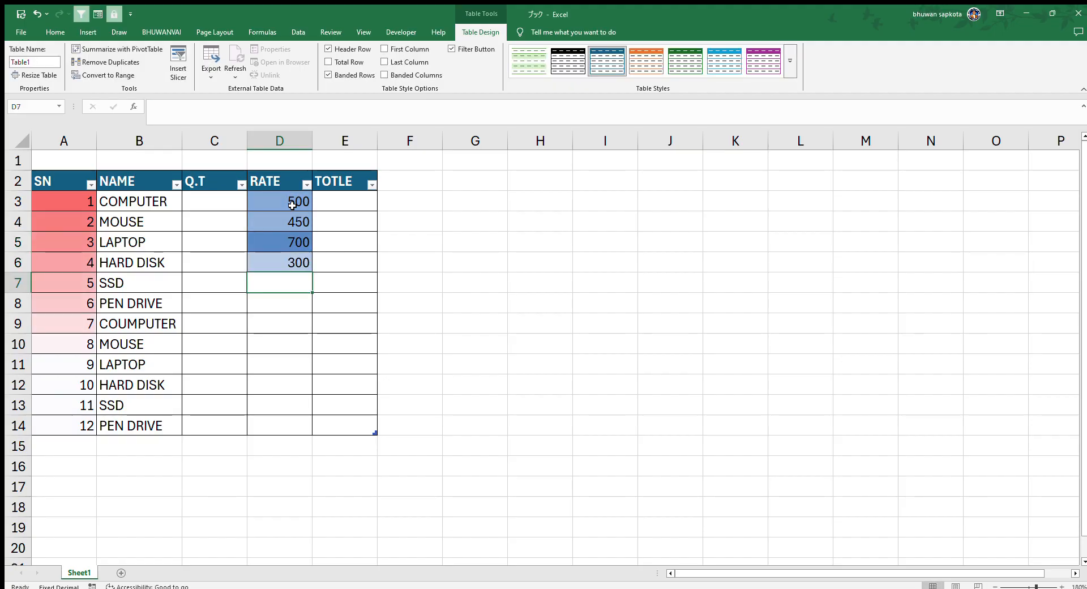
type("480")
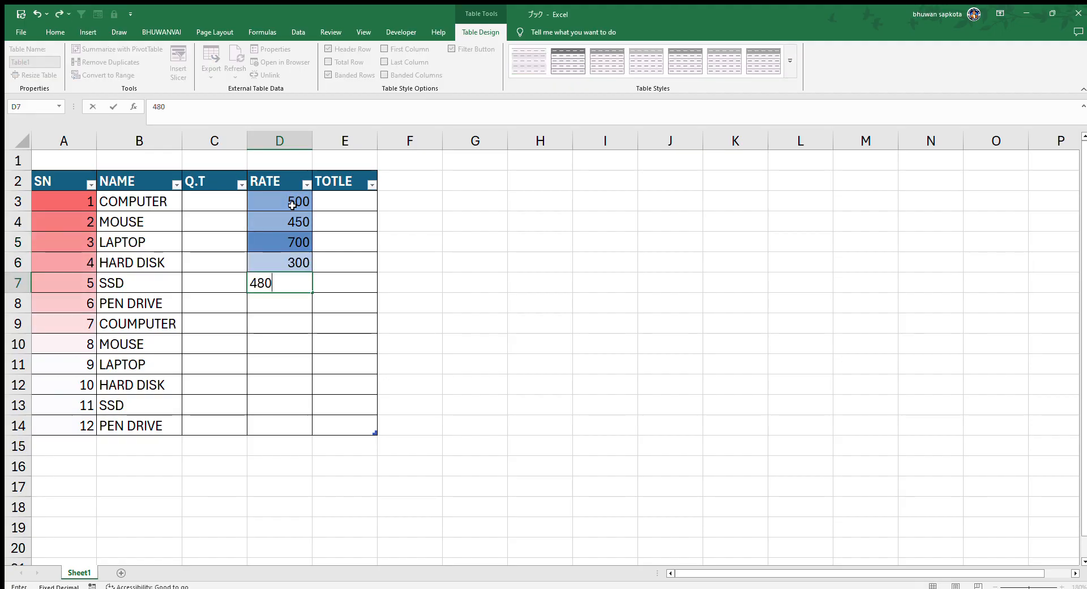
key("Return")
type("700")
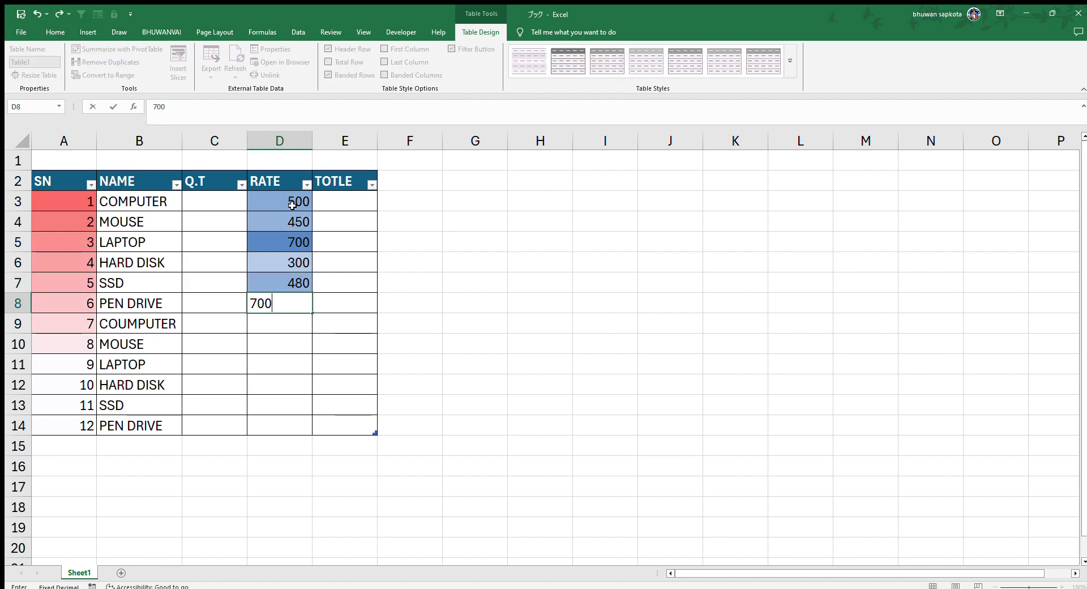
key("Return")
type("900")
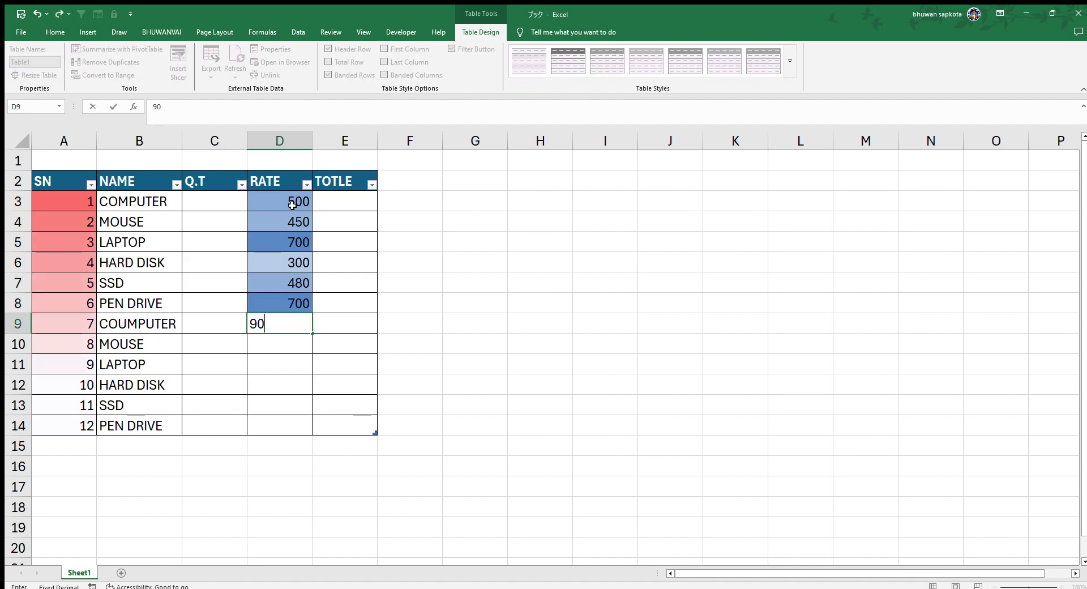
key("Return")
Step: Enter the remaining rates 1020, 15820, 1560, 450 and 250 in cells D10 to D14
type("1020")
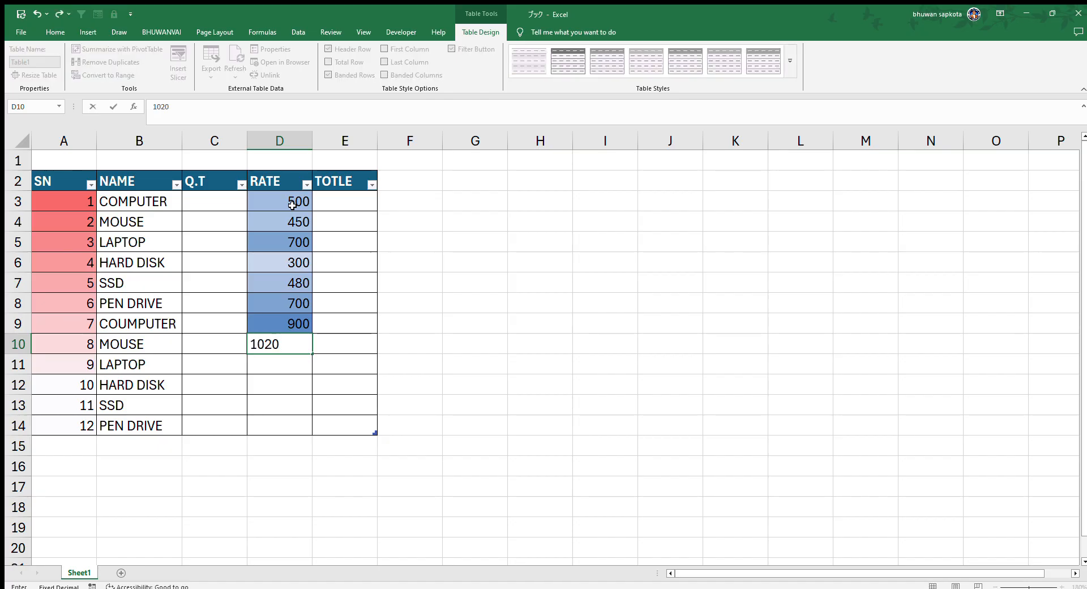
key("Return")
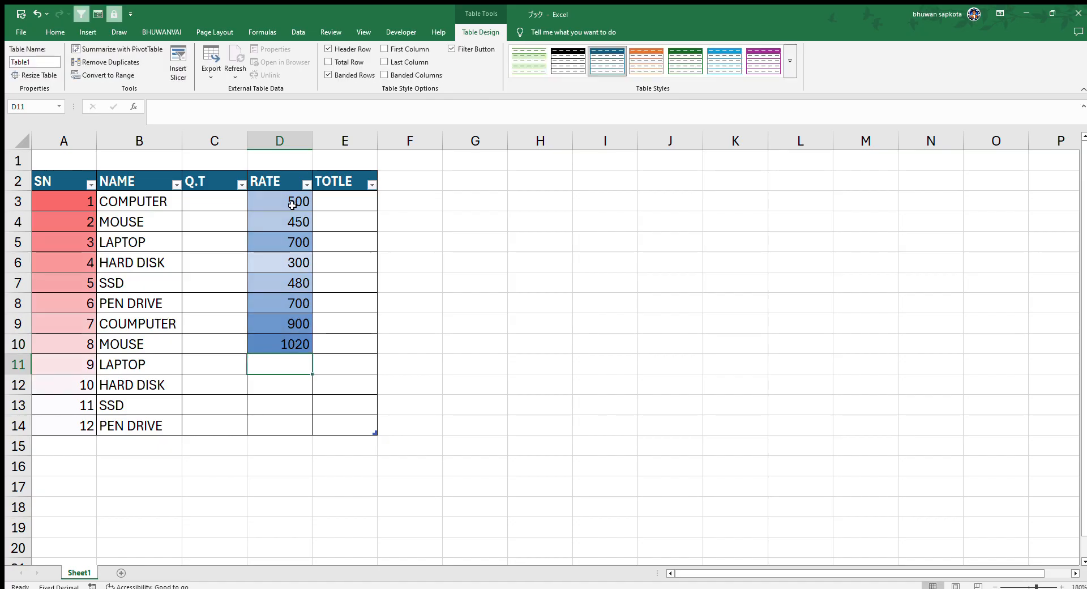
type("1582")
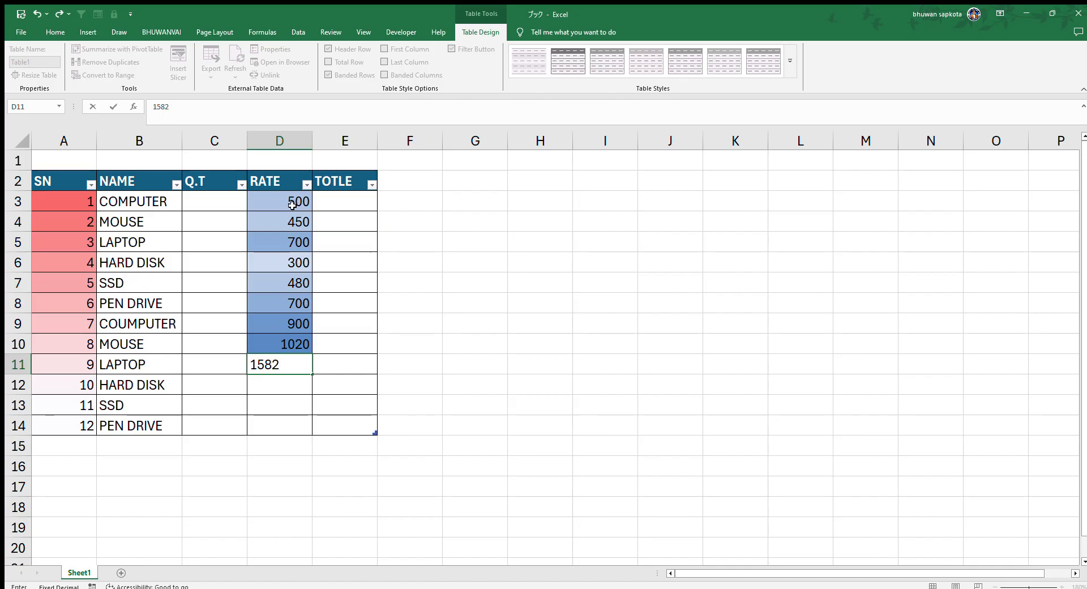
type("0")
key("Return")
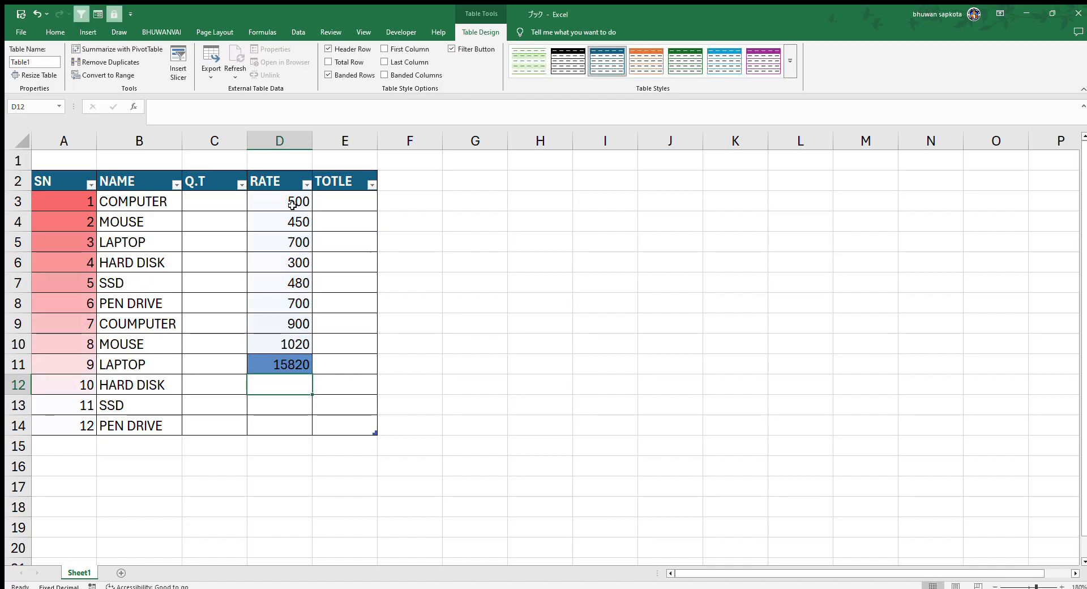
type("15")
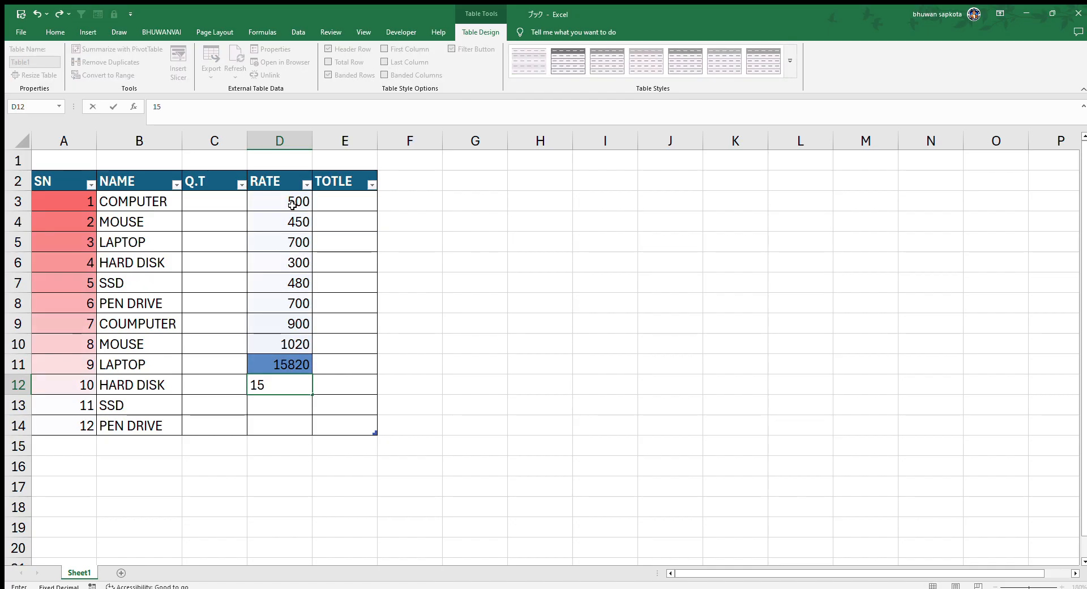
type("60")
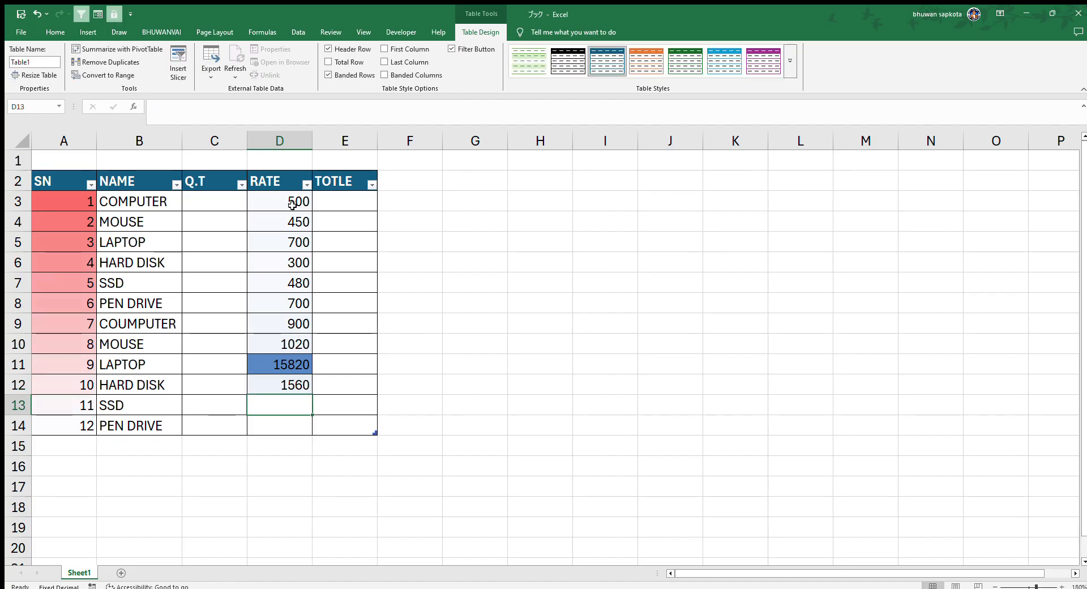
type("450")
key("Return")
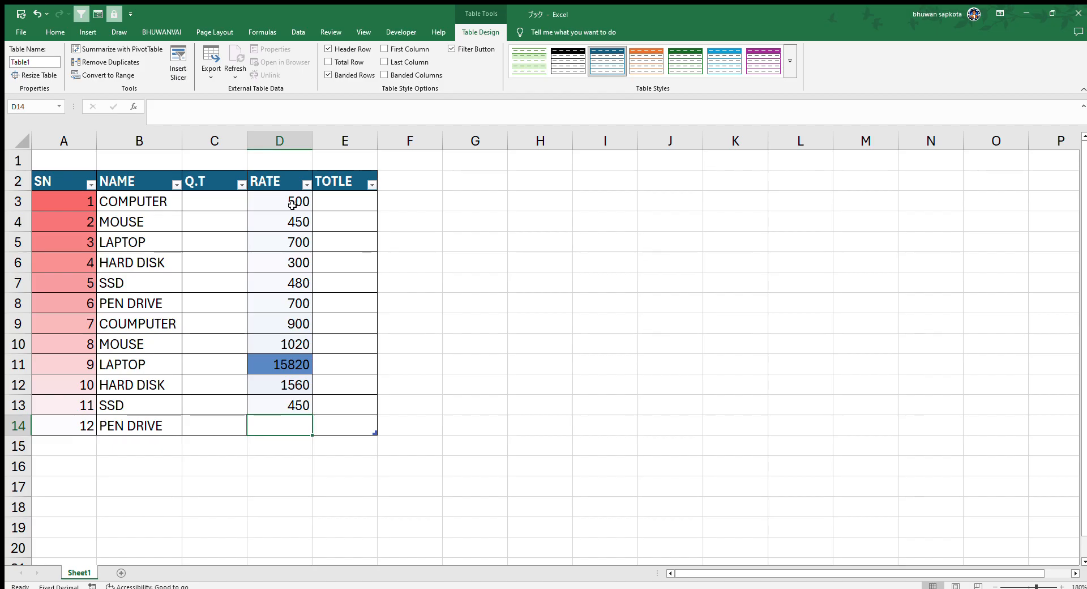
type("250")
key("Return")
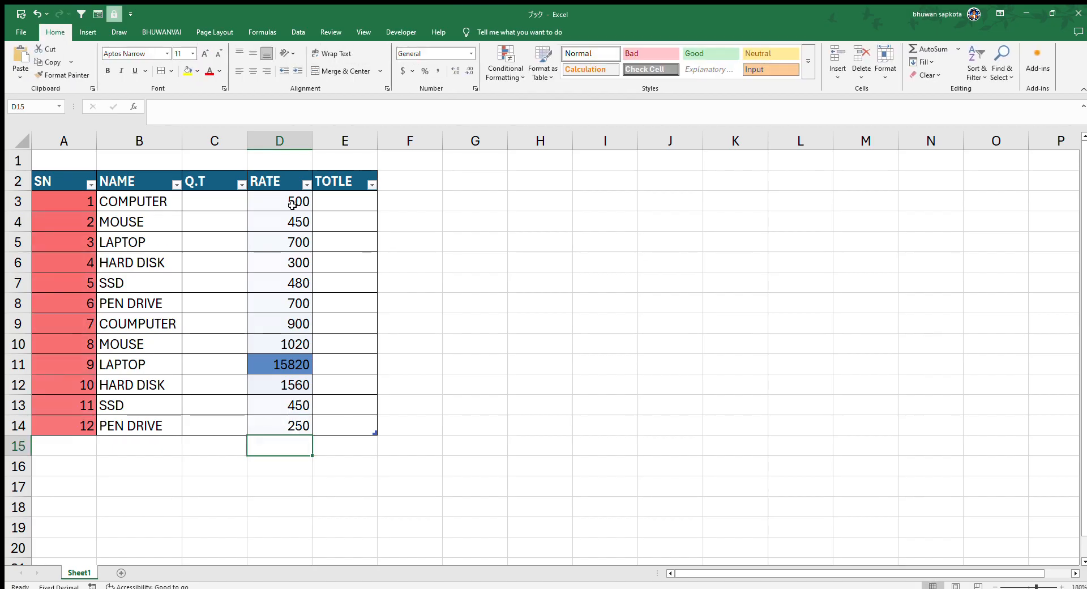
left_click(341, 202)
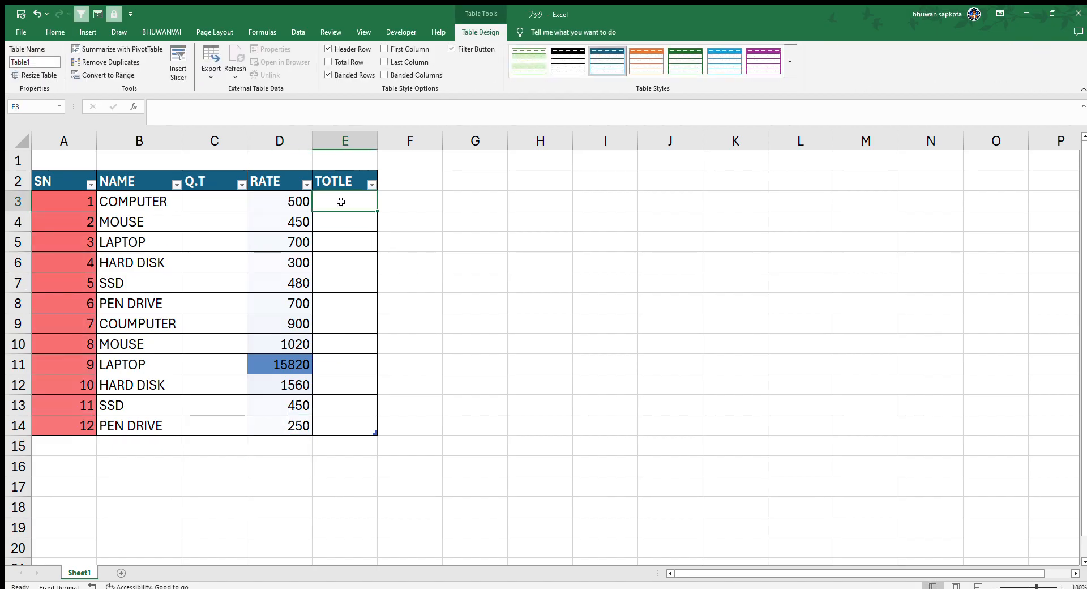
type("=")
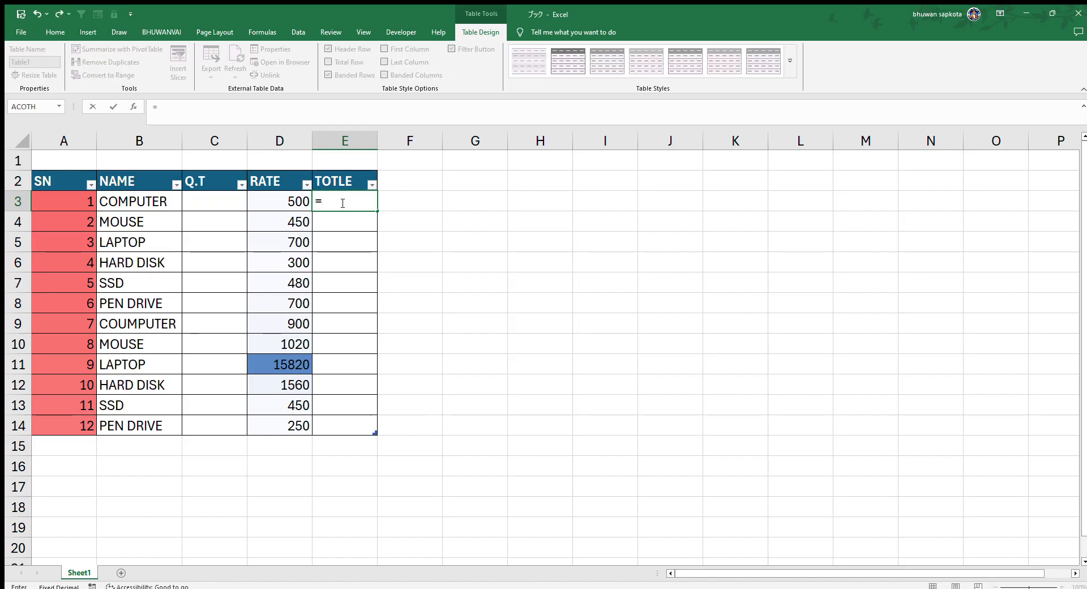
left_click(209, 201)
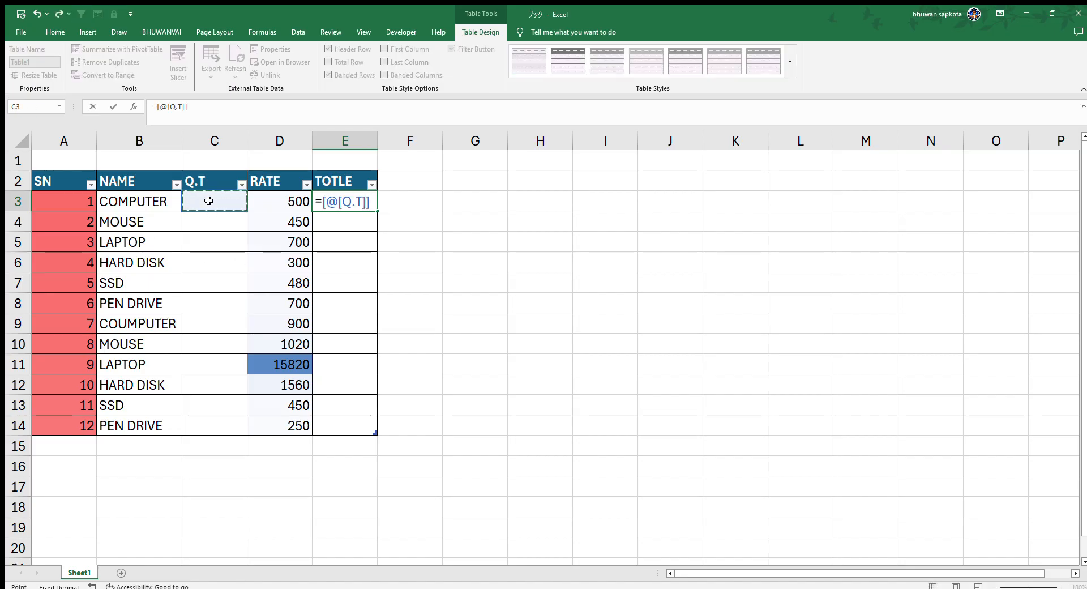
type("*")
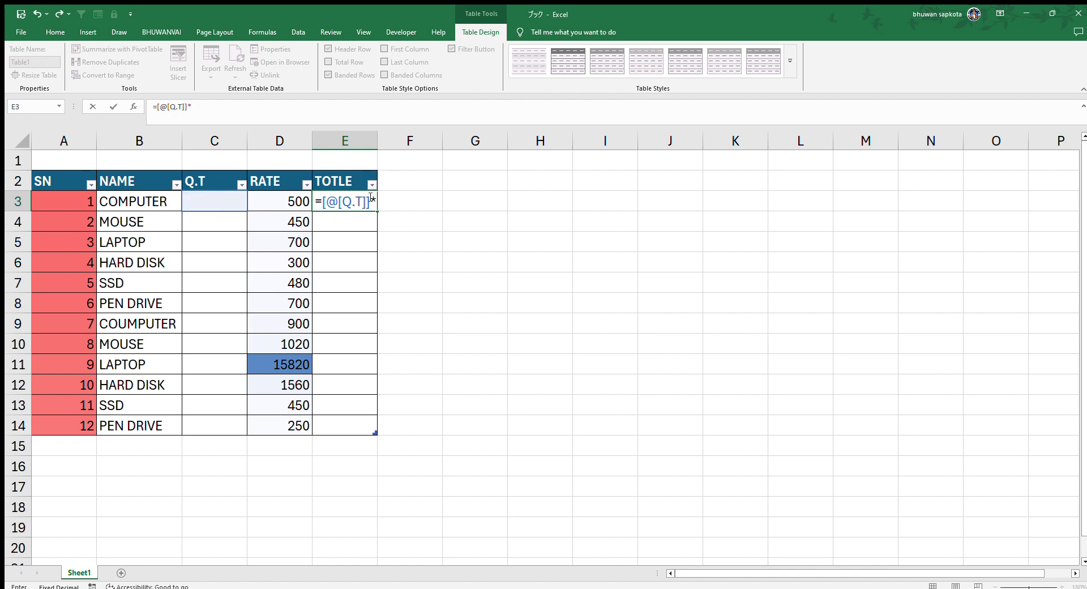
left_click(267, 205)
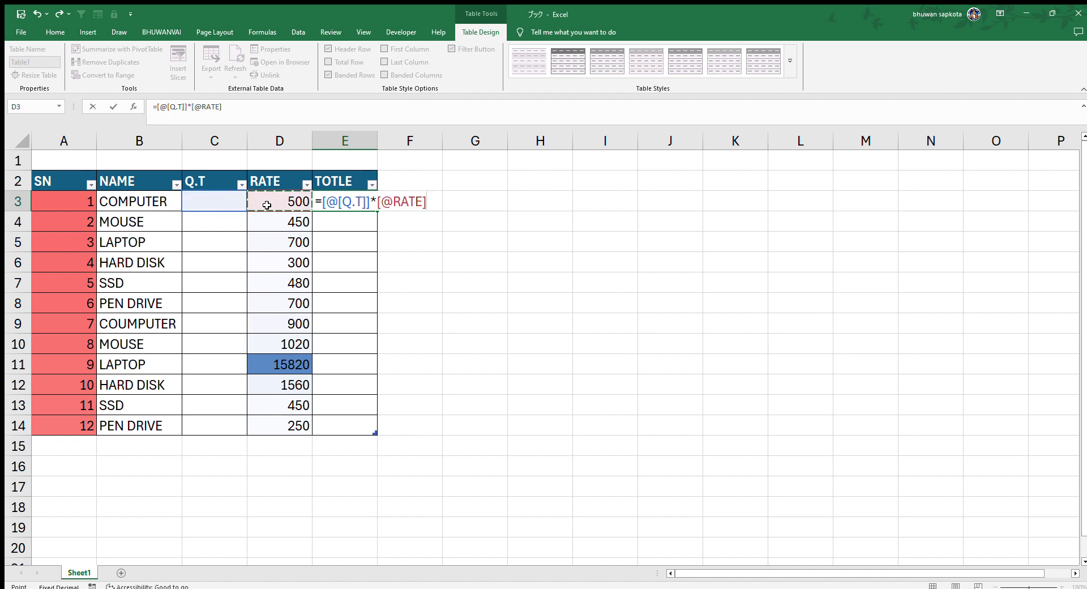
key("Return")
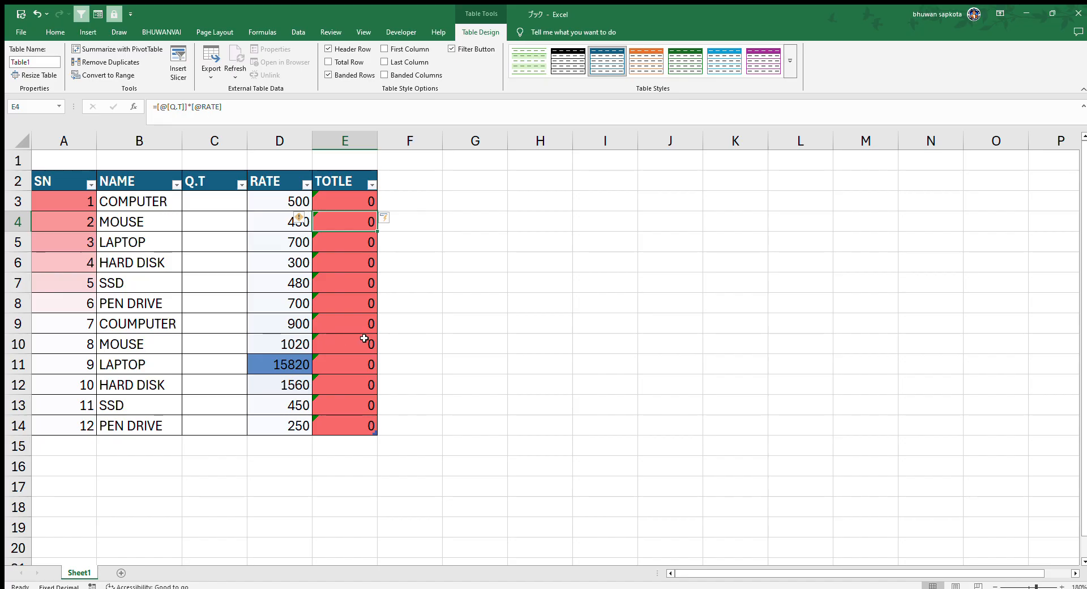
Step: Turn off cell locking for the entire worksheet and select the quantity cells C3 to C14
left_click(277, 363)
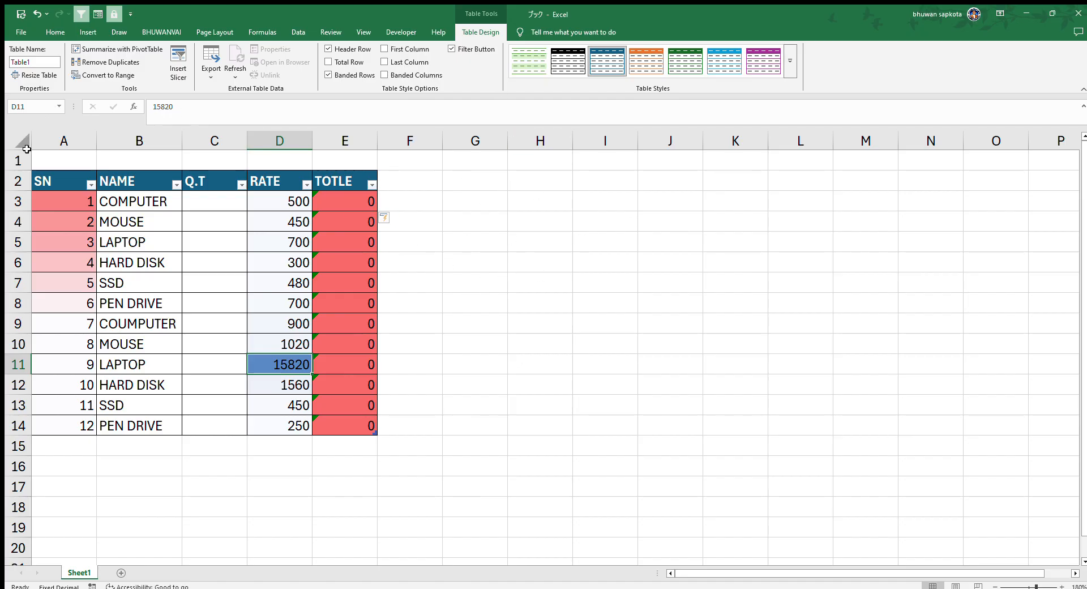
left_click(526, 322)
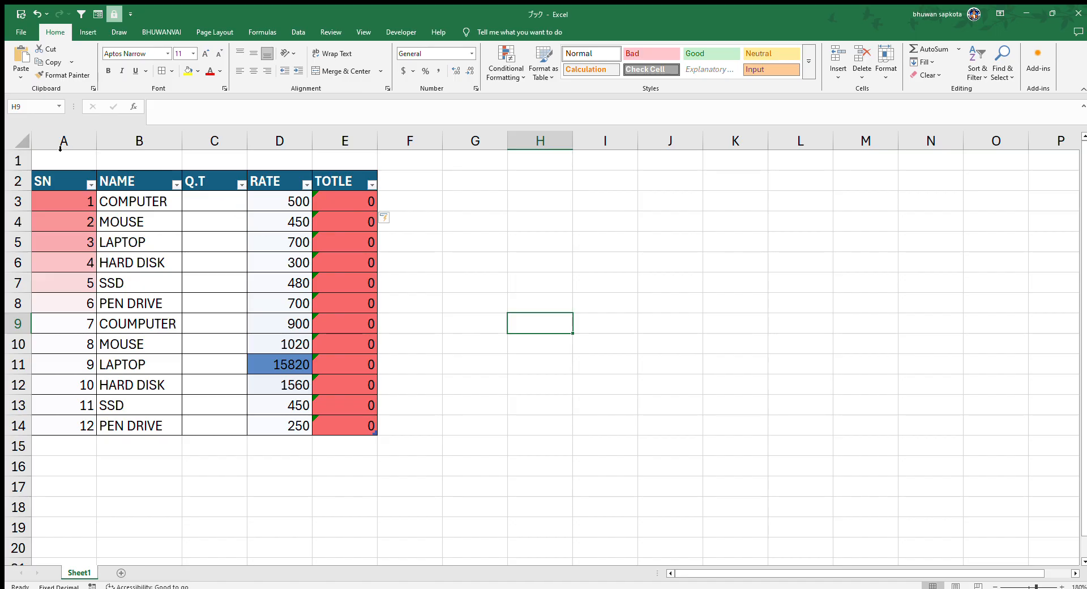
left_click(17, 140)
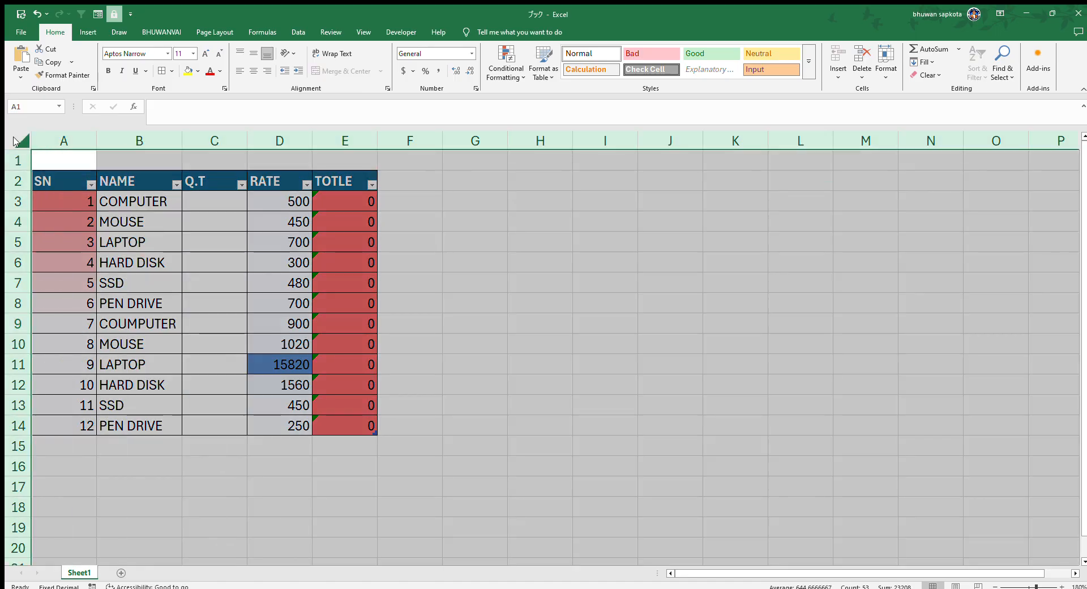
left_click(885, 66)
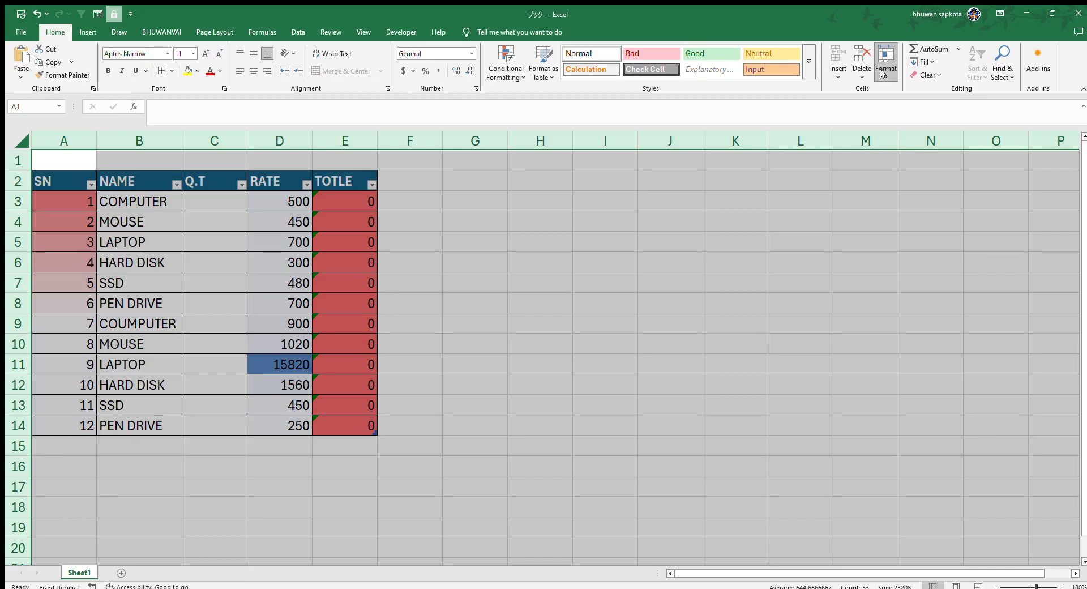
left_click(902, 277)
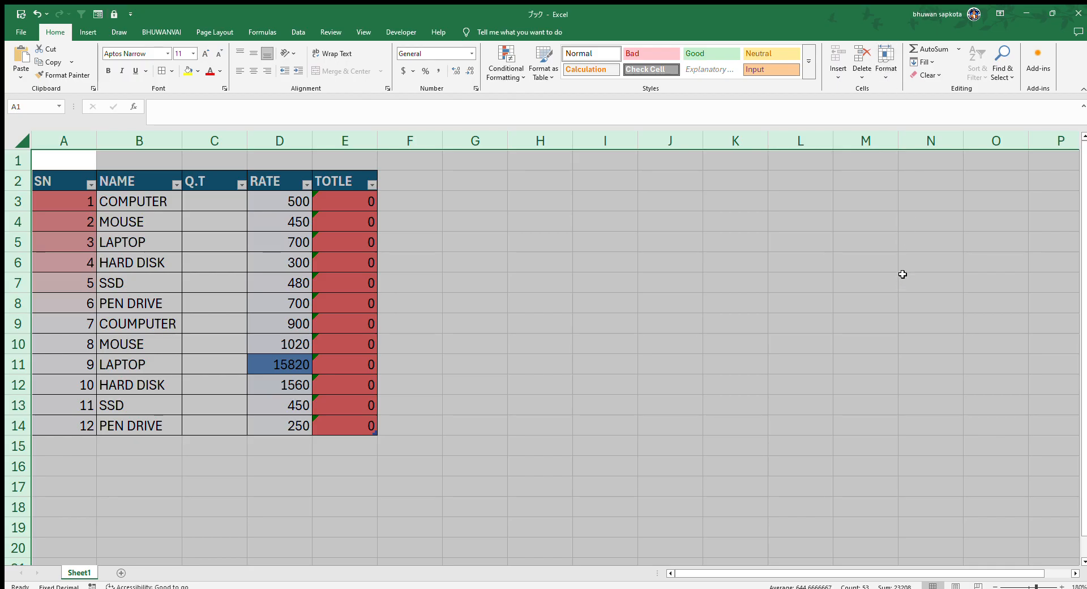
left_click(575, 337)
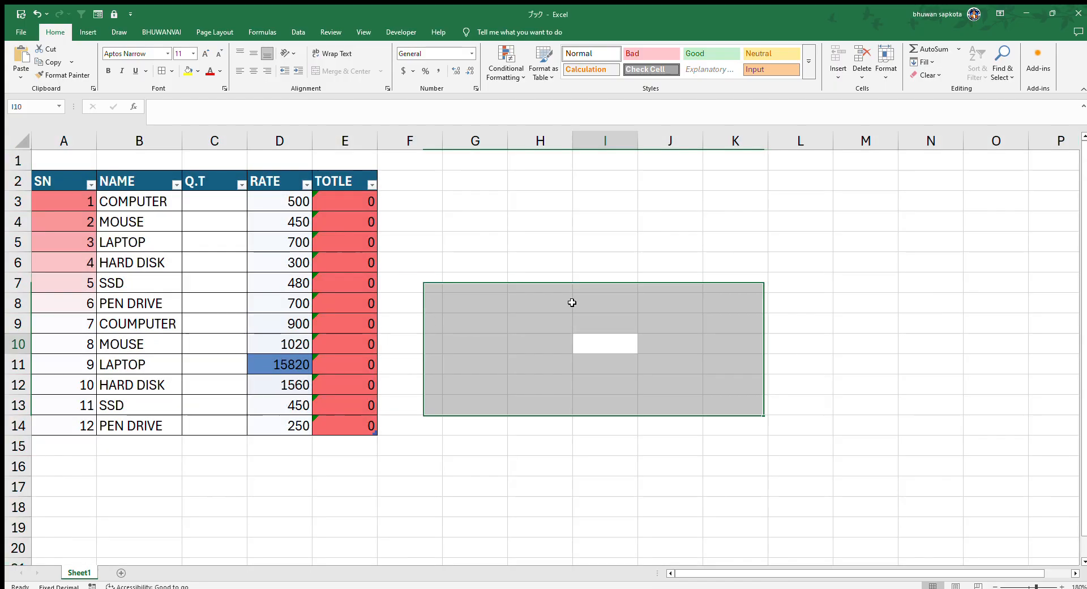
left_click_drag(203, 195, 195, 429)
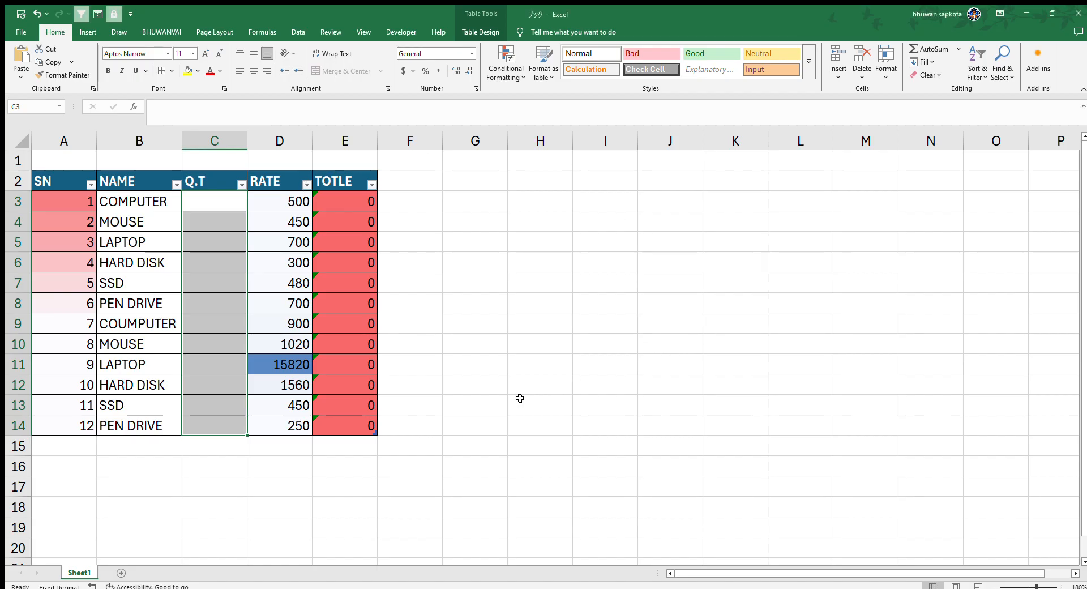
left_click(580, 289)
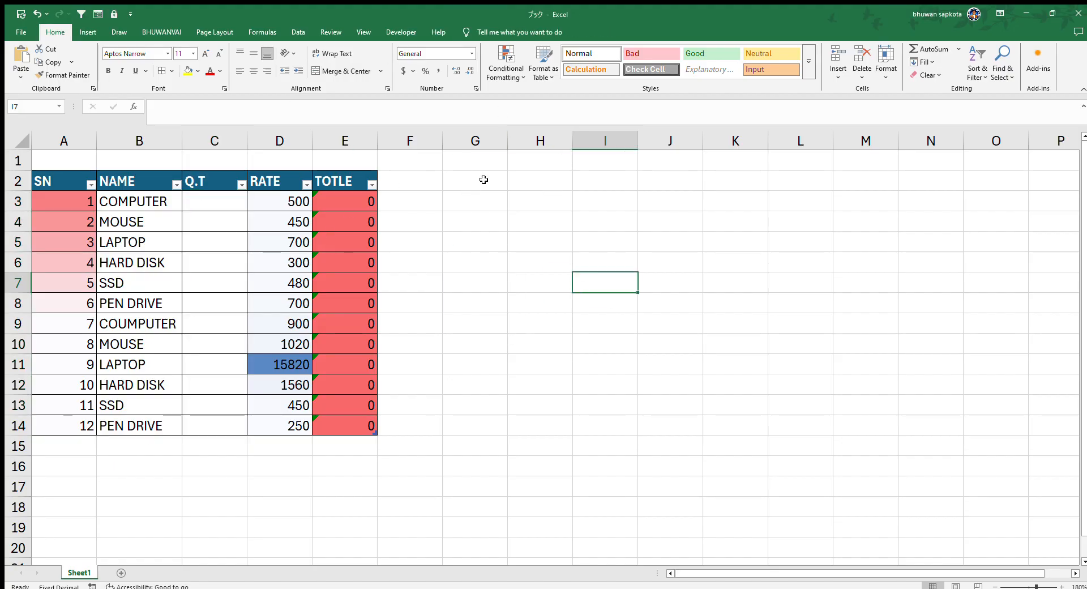
Step: Try a quantity of 4 for COMPUTER in cell C3 and clear the cell again
left_click(235, 203)
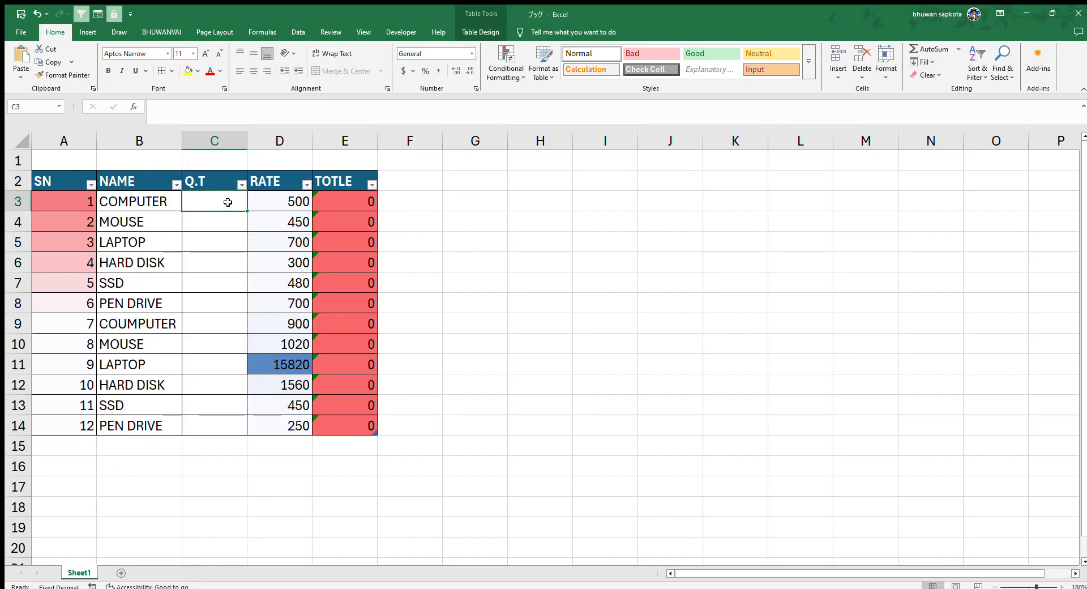
type("4")
key("Return")
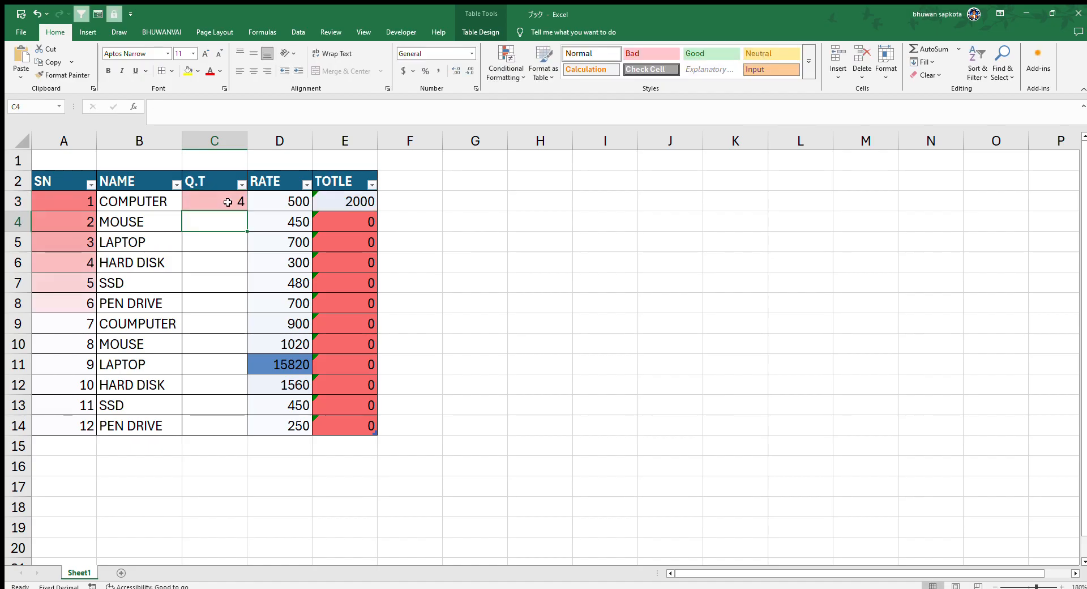
left_click(228, 202)
key("BackSpace")
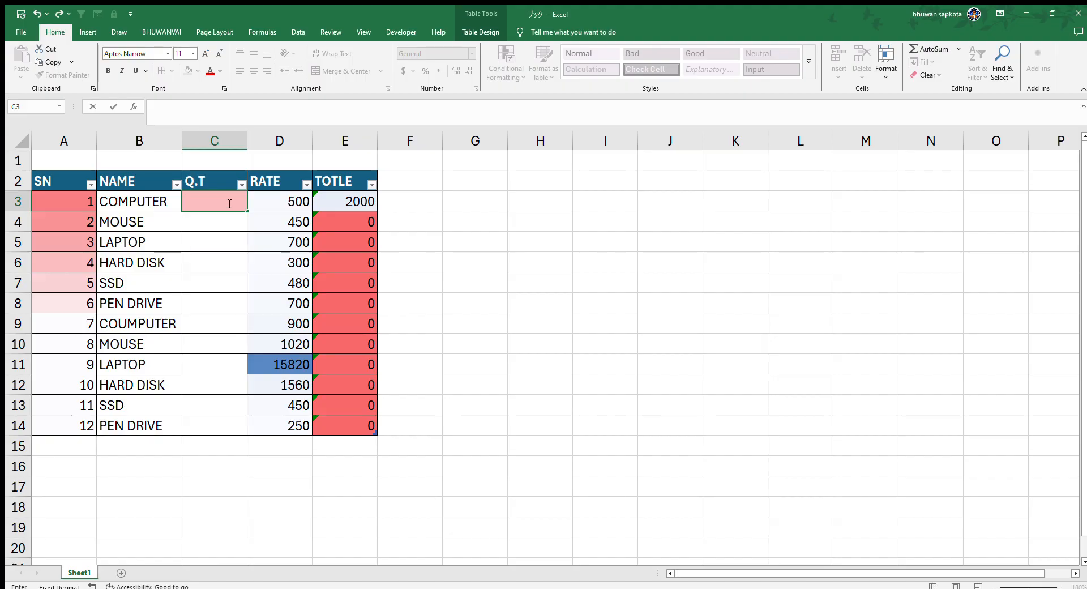
Step: Set the COMPUTER rate in cell D3 to 600
left_click(275, 203)
key("BackSpace")
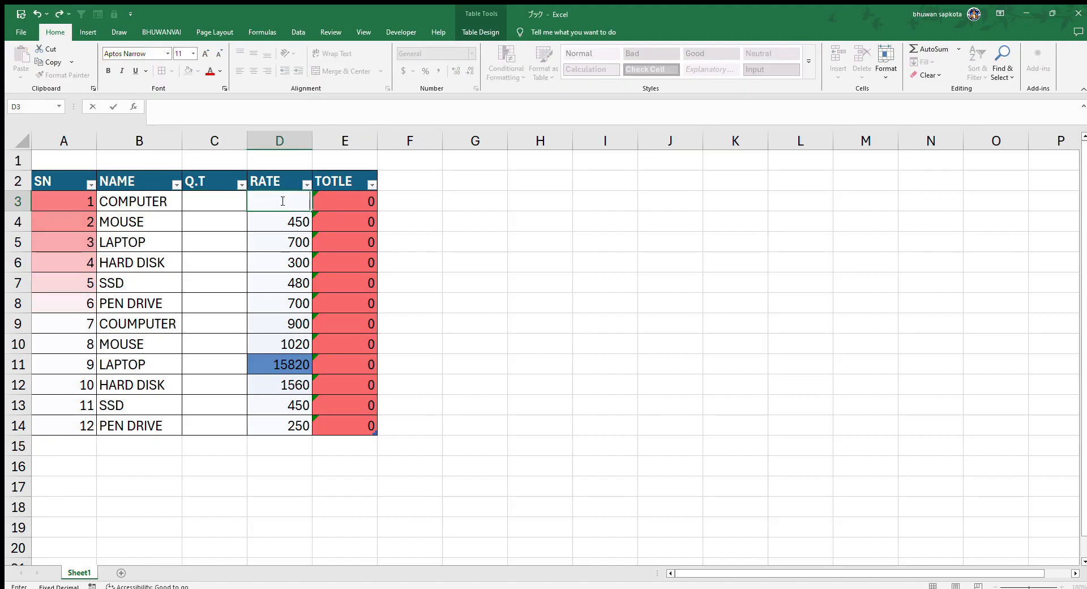
type("600")
key("Return")
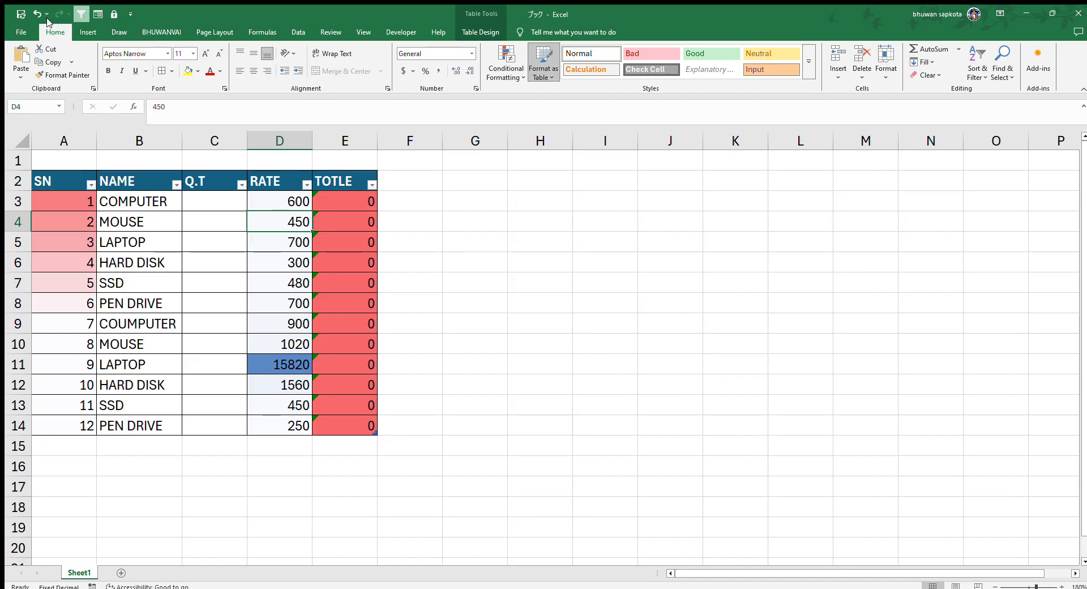
left_click(299, 31)
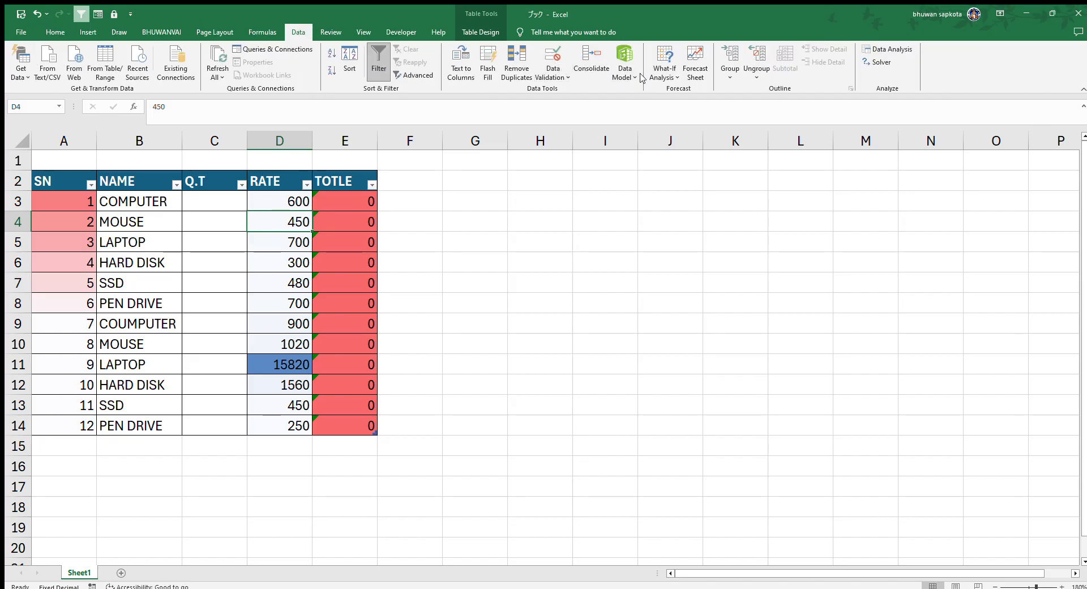
left_click(88, 32)
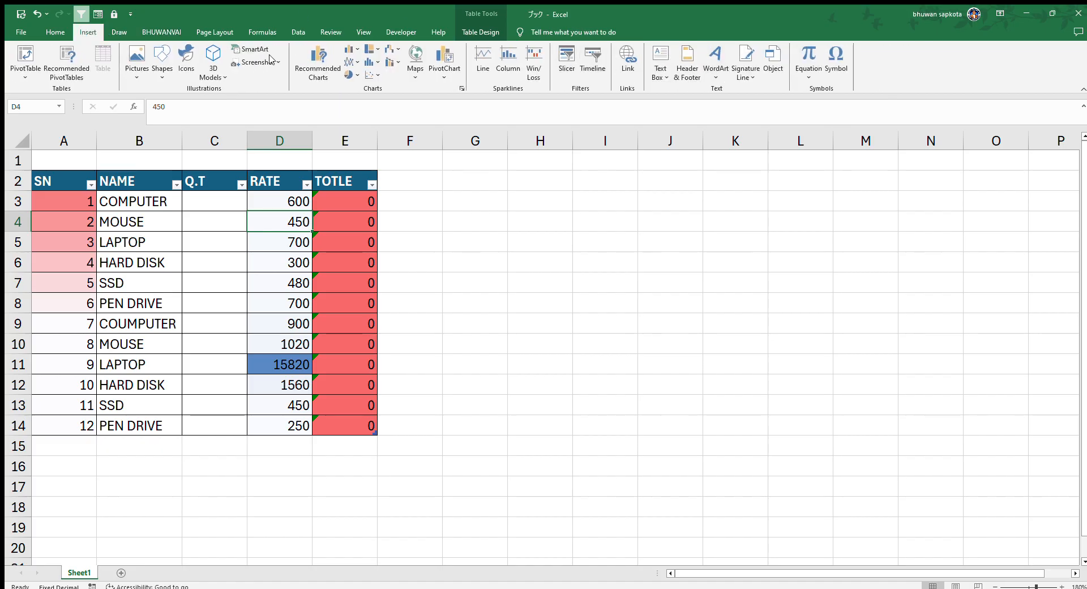
Step: Protect the worksheet
left_click(161, 32)
left_click(118, 32)
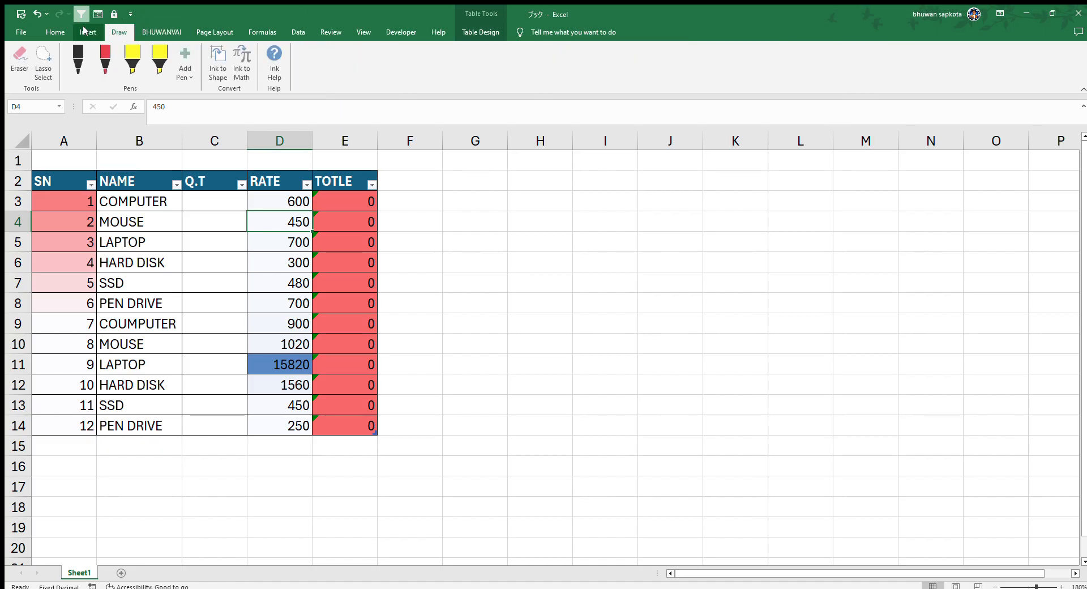
left_click(55, 32)
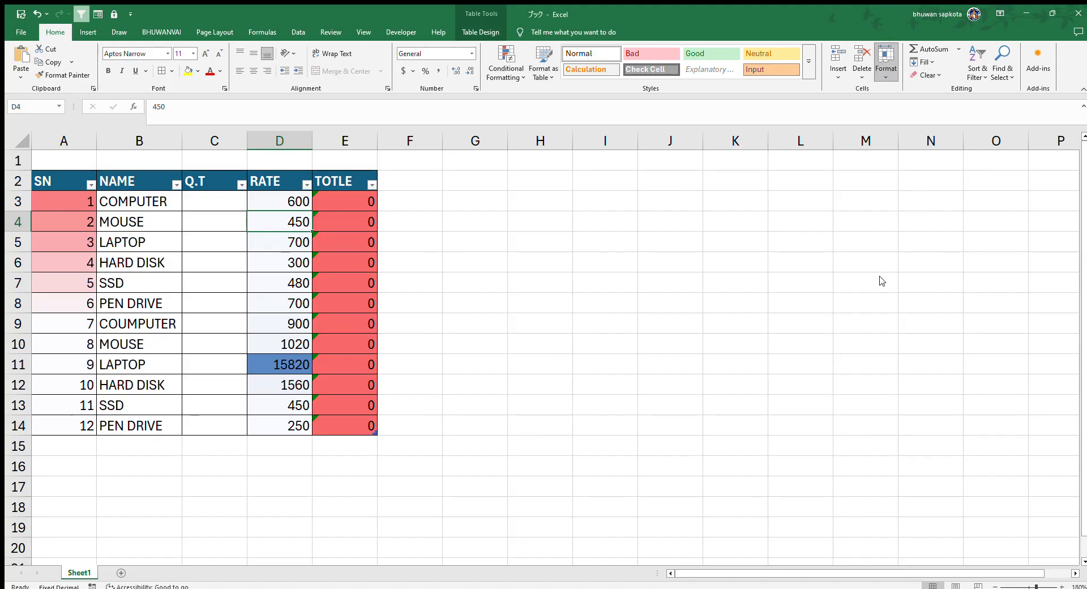
left_click(890, 260)
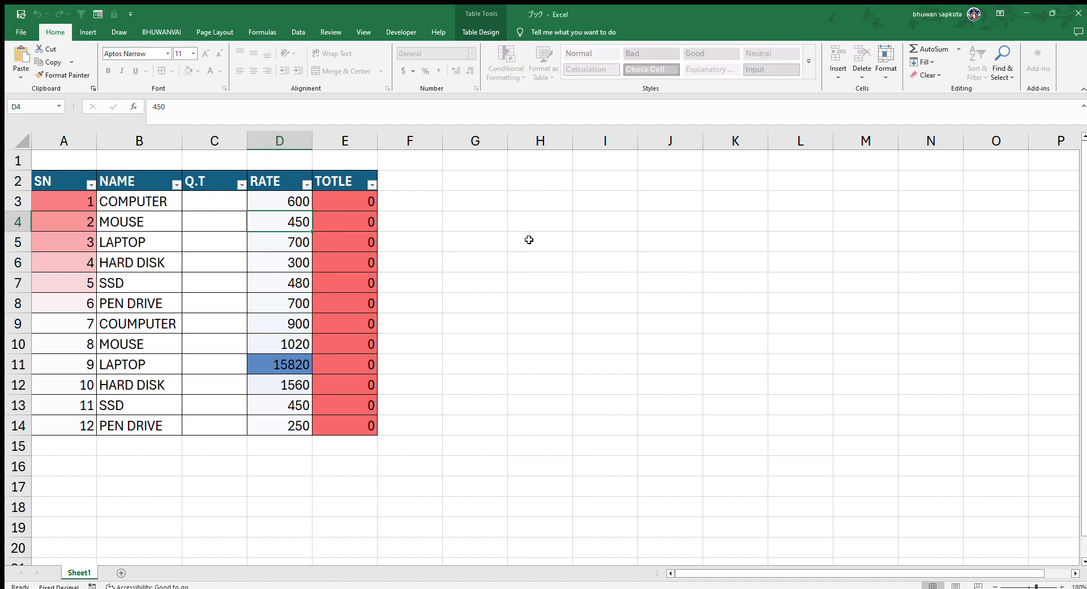
Step: Examine the protected sheet by selecting quantity cell C3 and opening the TOTLE formula in cell E3 for editing
left_click(484, 378)
left_click(201, 201)
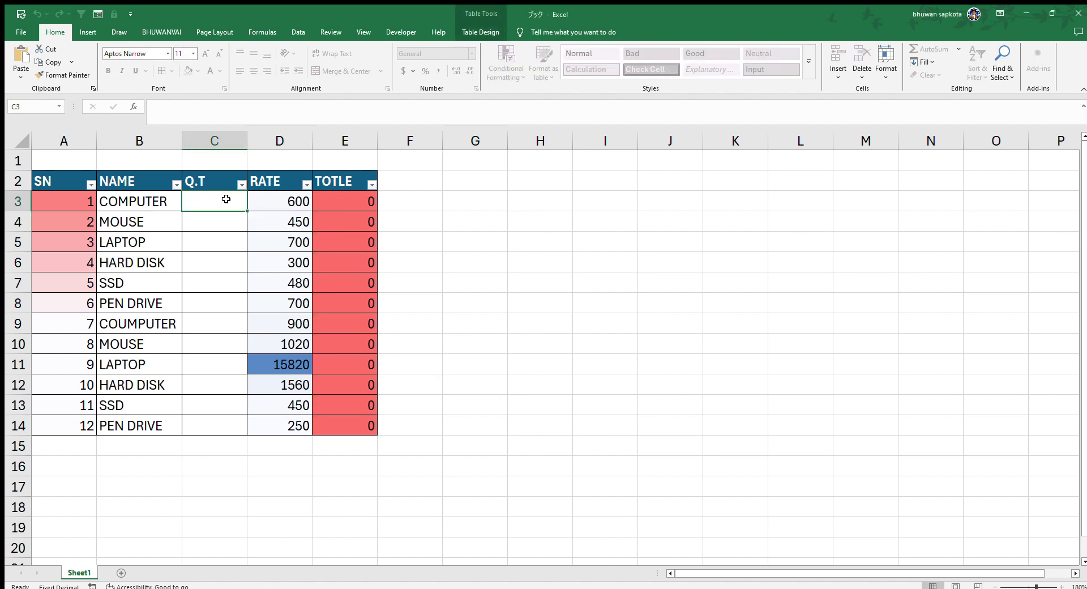
left_click(346, 208)
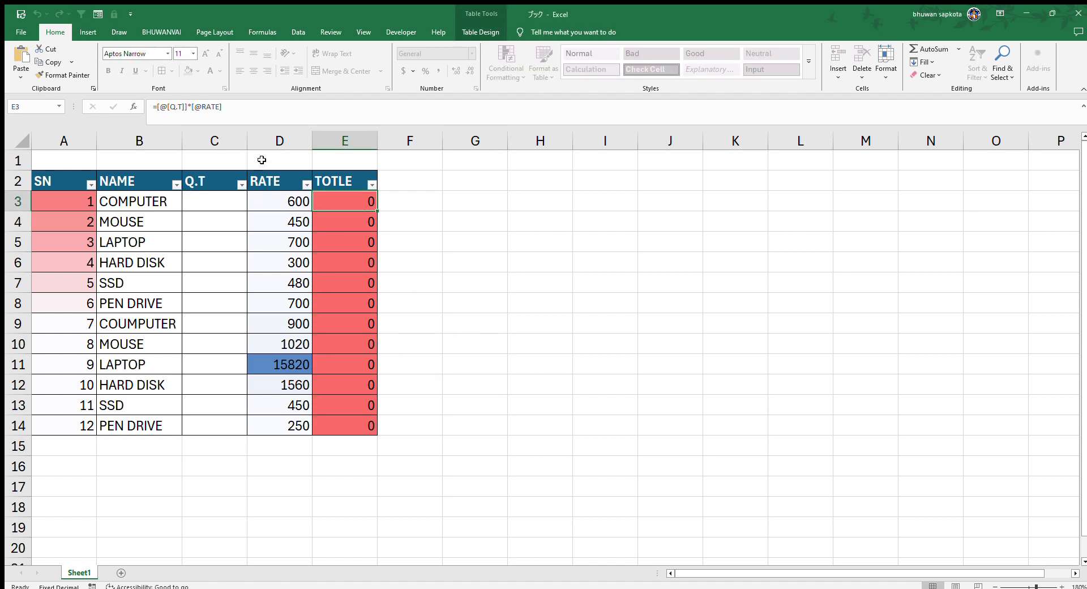
left_click(255, 119)
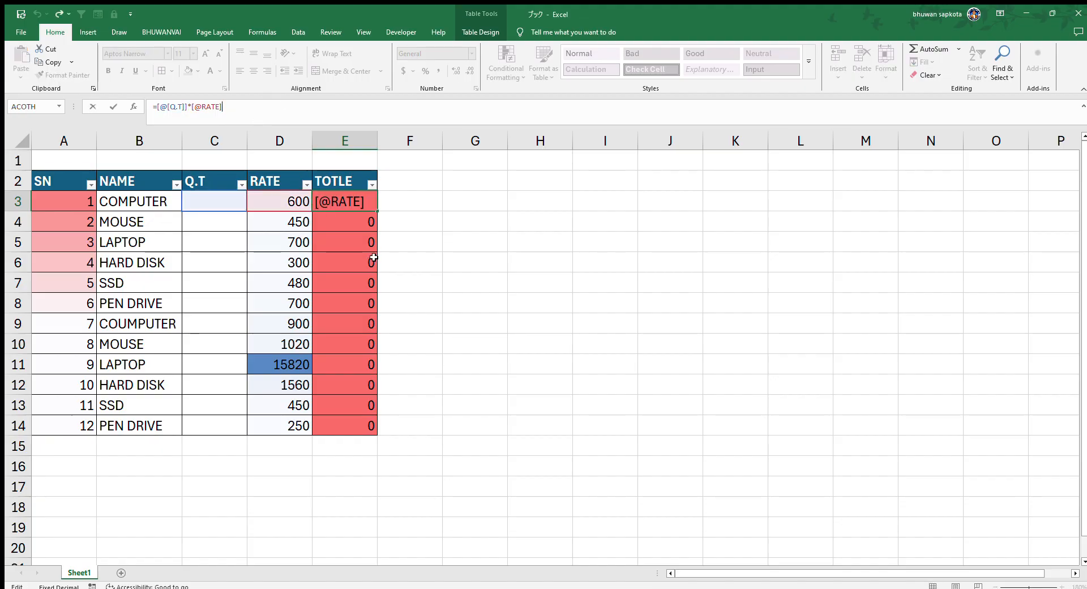
left_click(349, 207)
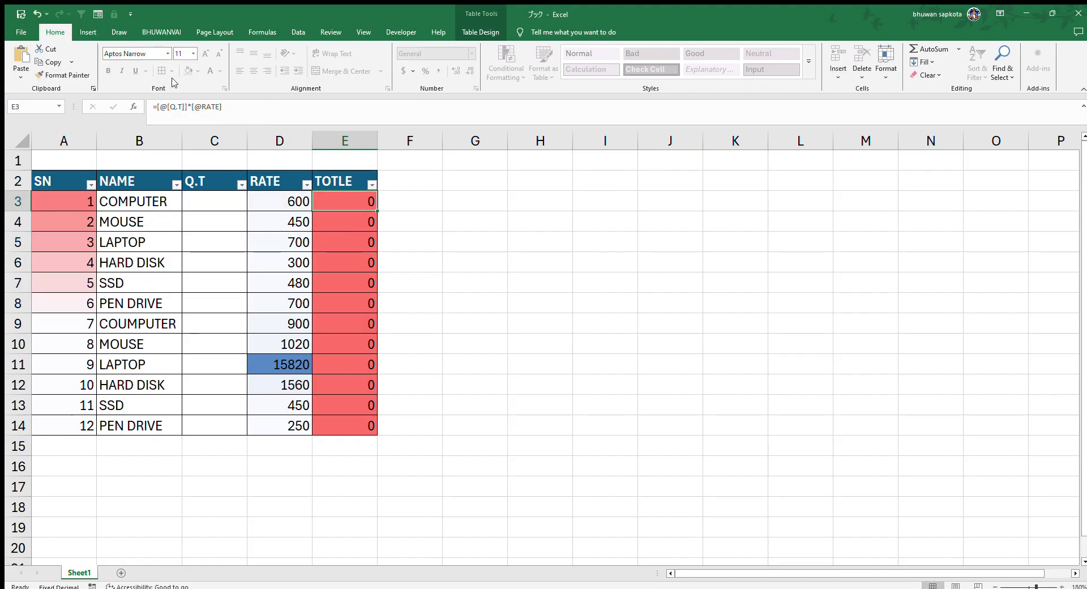
left_click(229, 109)
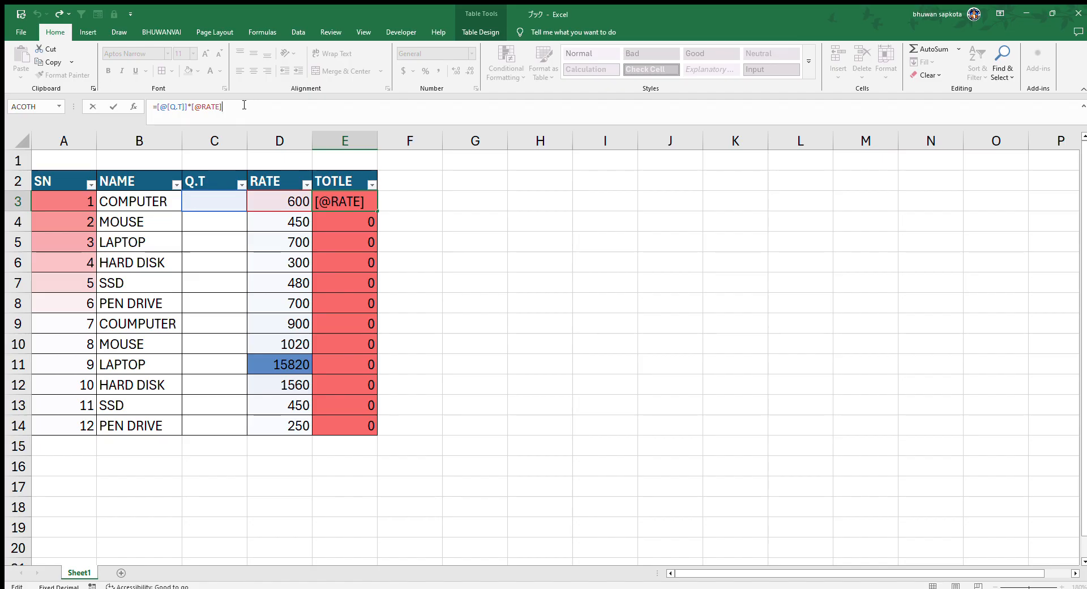
left_click(500, 223)
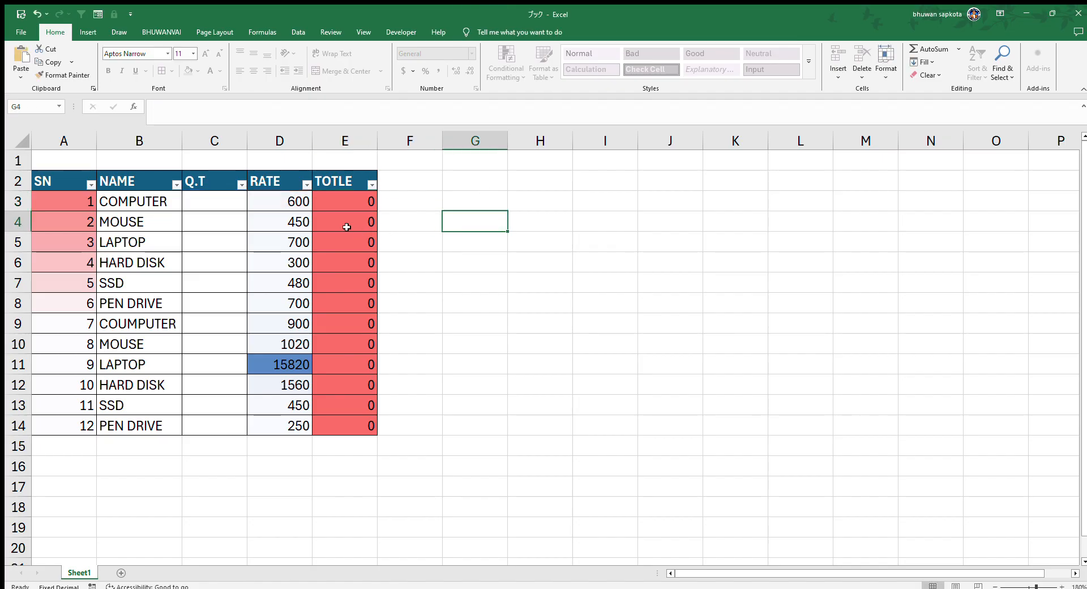
left_click(350, 200)
left_click(226, 109)
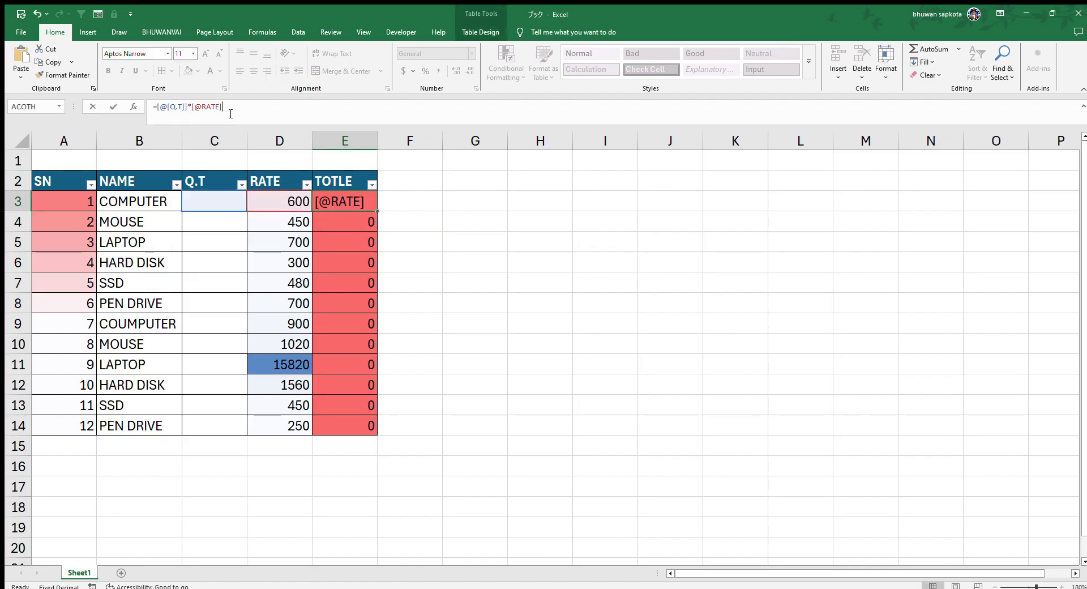
left_click(425, 232)
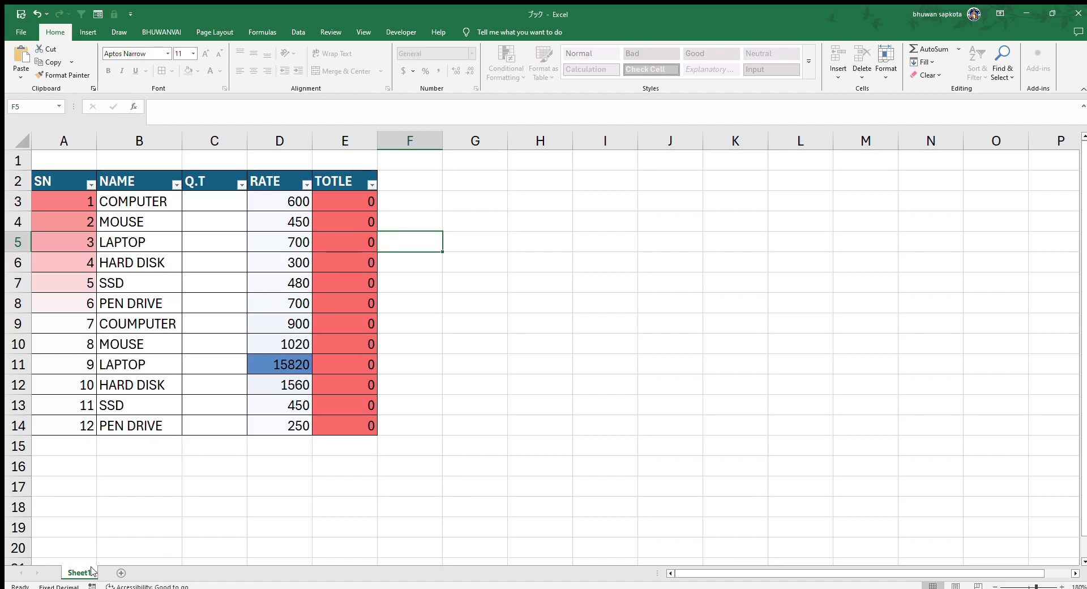
left_click(226, 205)
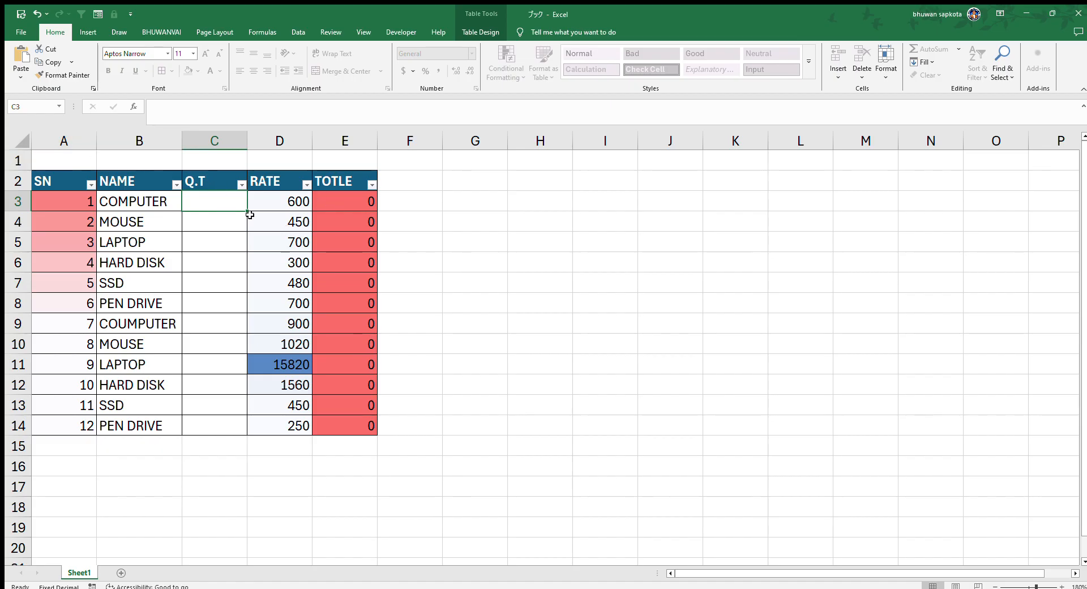
Step: Remove the protection from the worksheet
left_click(23, 144)
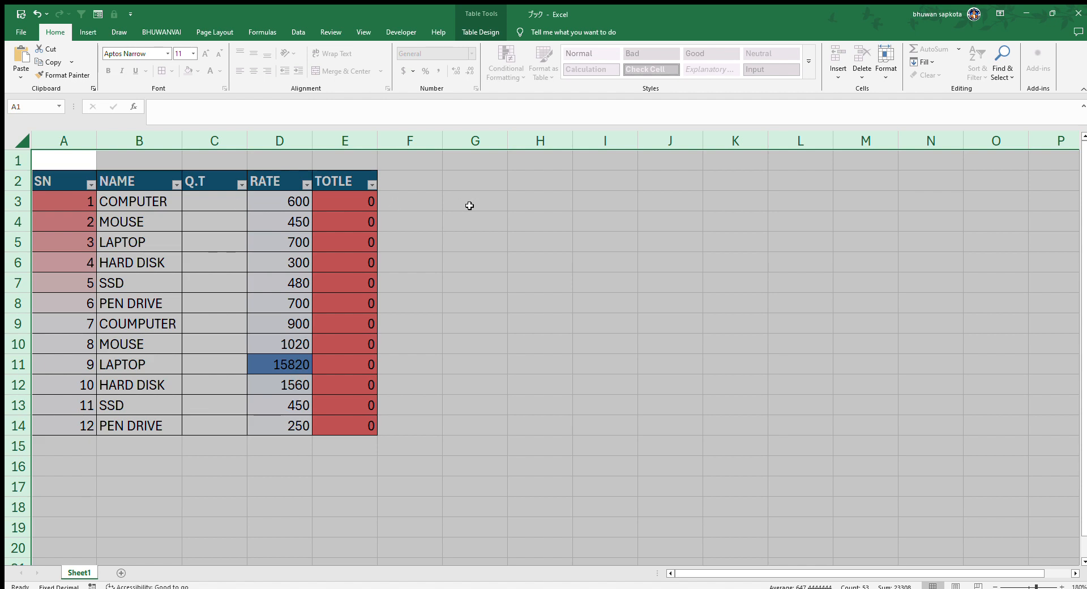
left_click(469, 259)
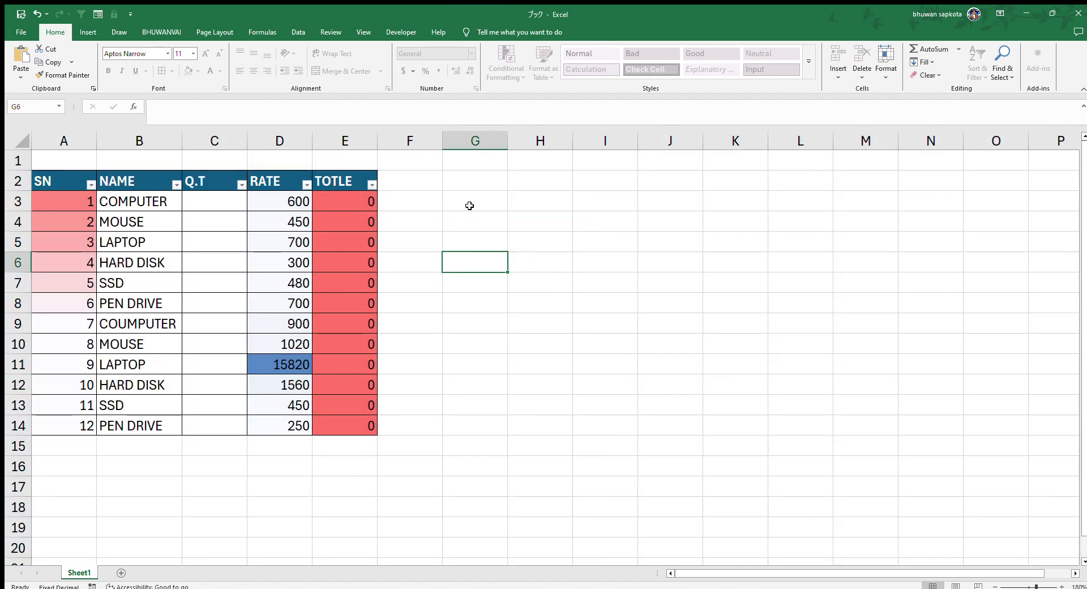
left_click(20, 139)
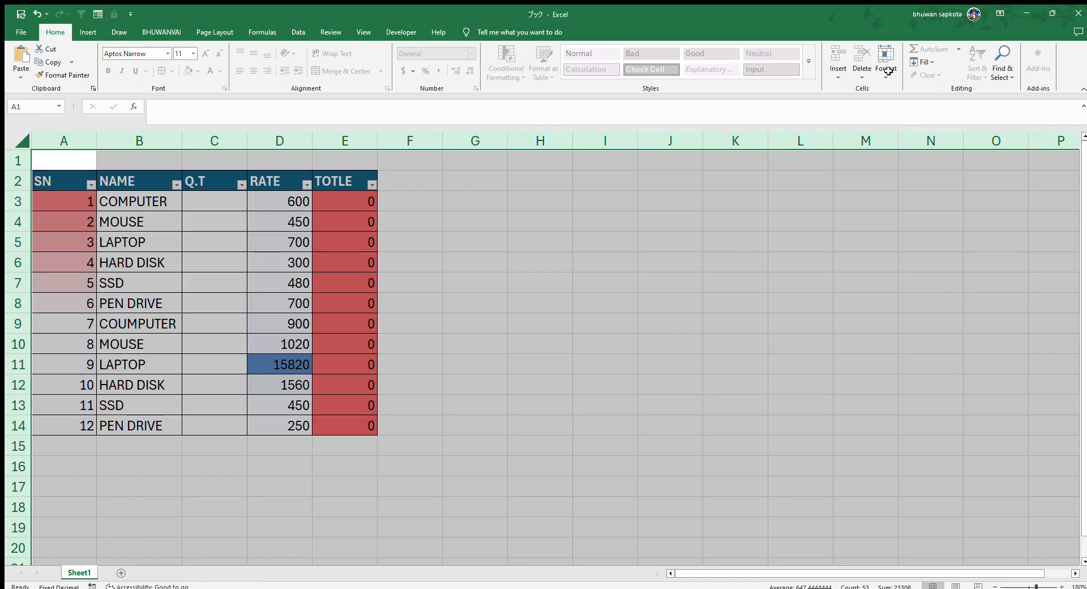
left_click(404, 222)
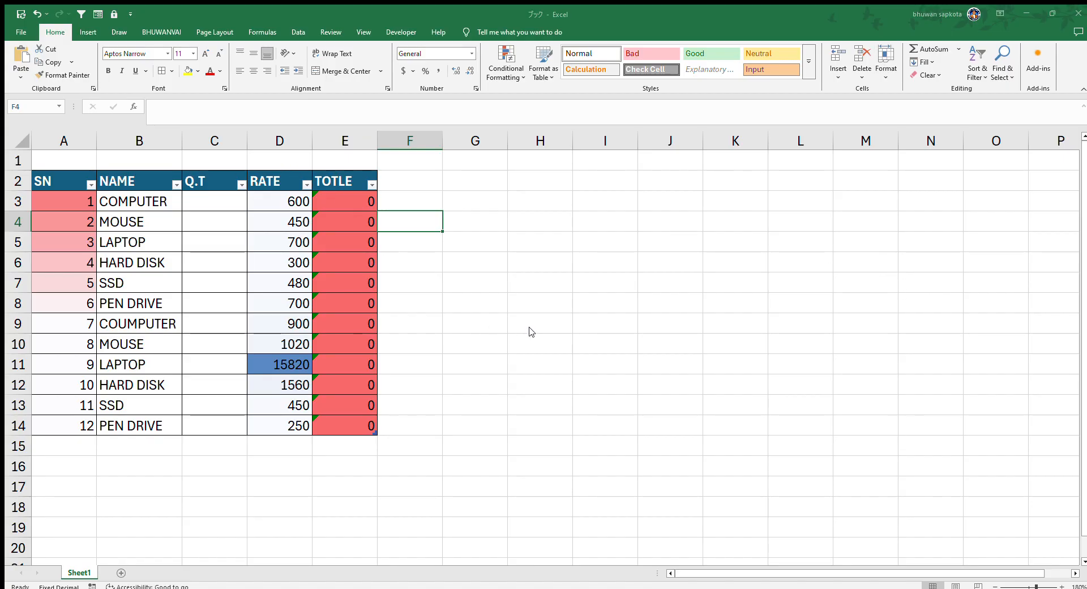
Step: Unlock the quantity cells C3 to C14 and protect the worksheet again
left_click_drag(229, 199, 214, 435)
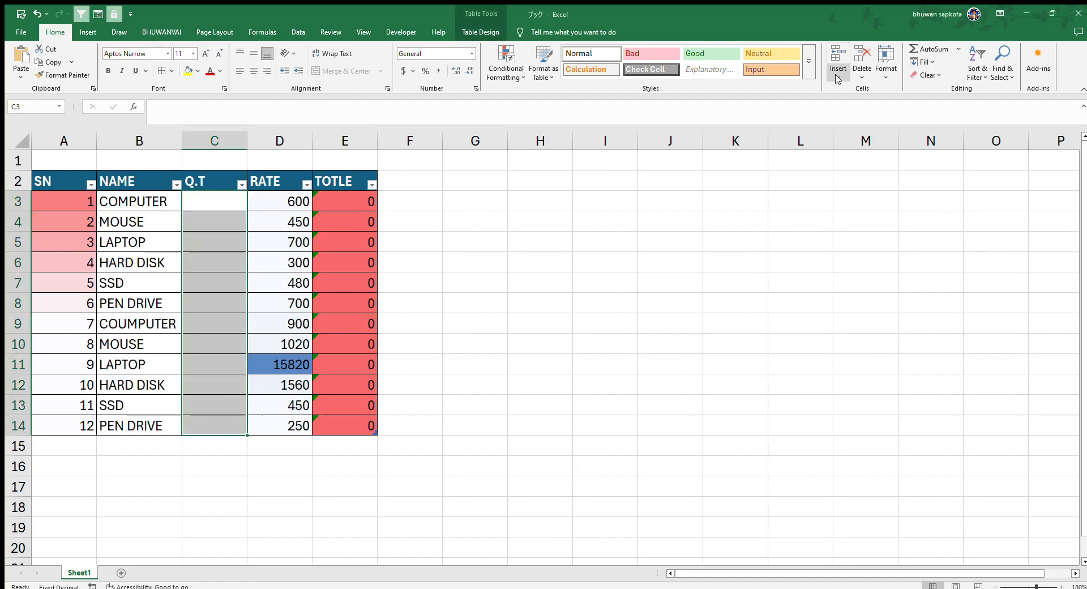
left_click(884, 67)
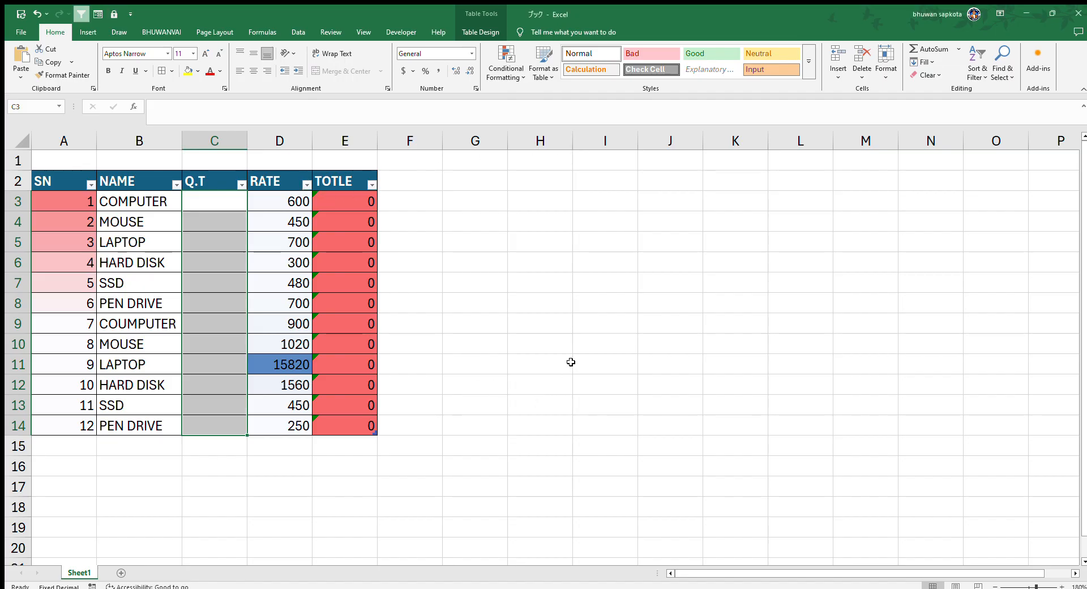
left_click_drag(605, 344, 540, 303)
left_click(200, 209)
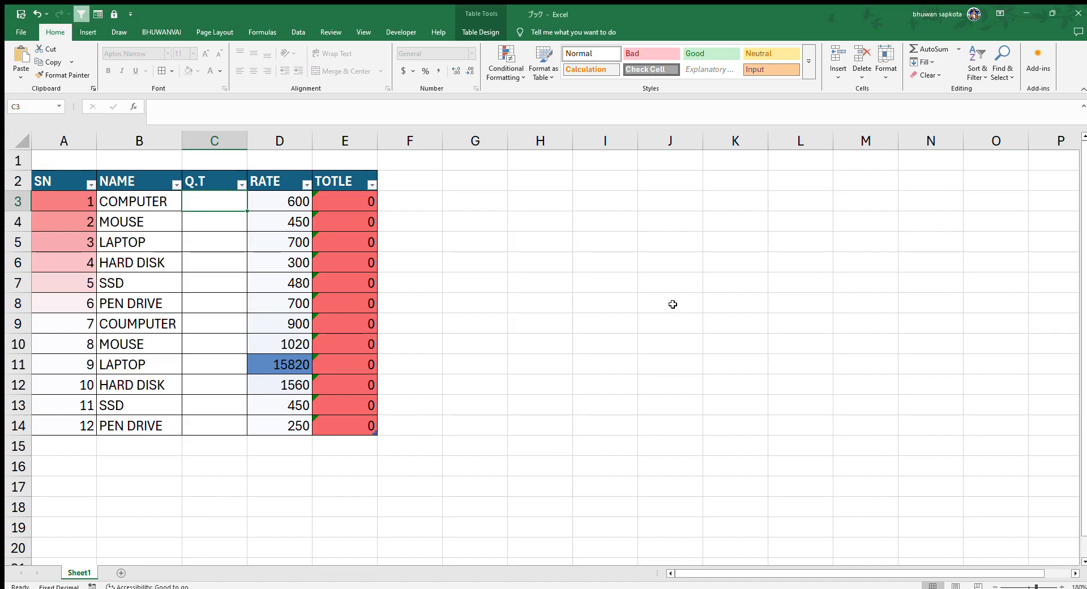
left_click(800, 364)
Step: Set the COMPUTER quantity in cell C3 to 11
left_click(195, 206)
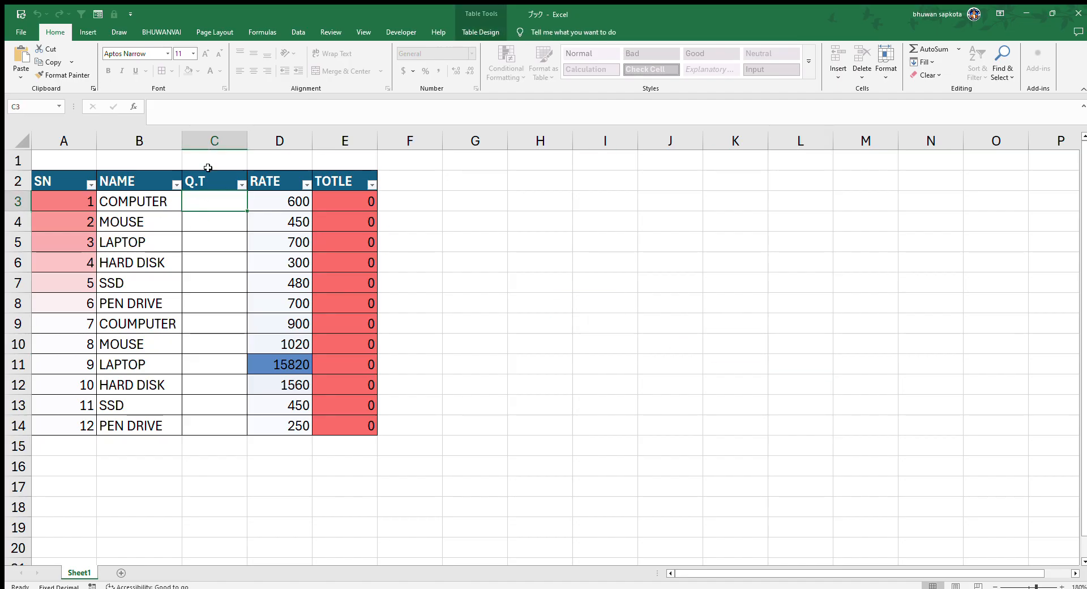
left_click(201, 108)
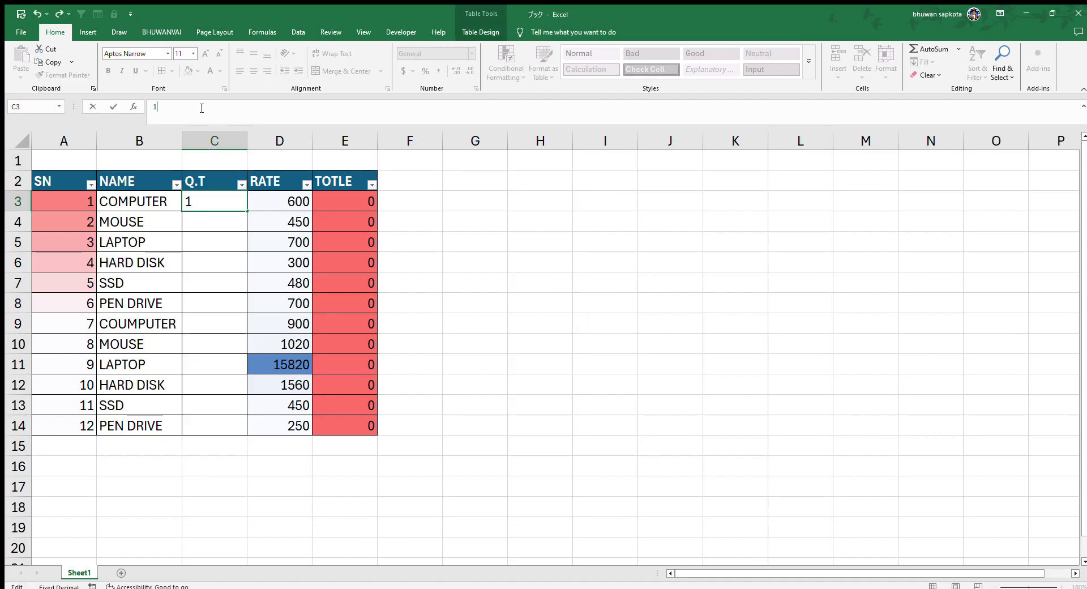
key("Return")
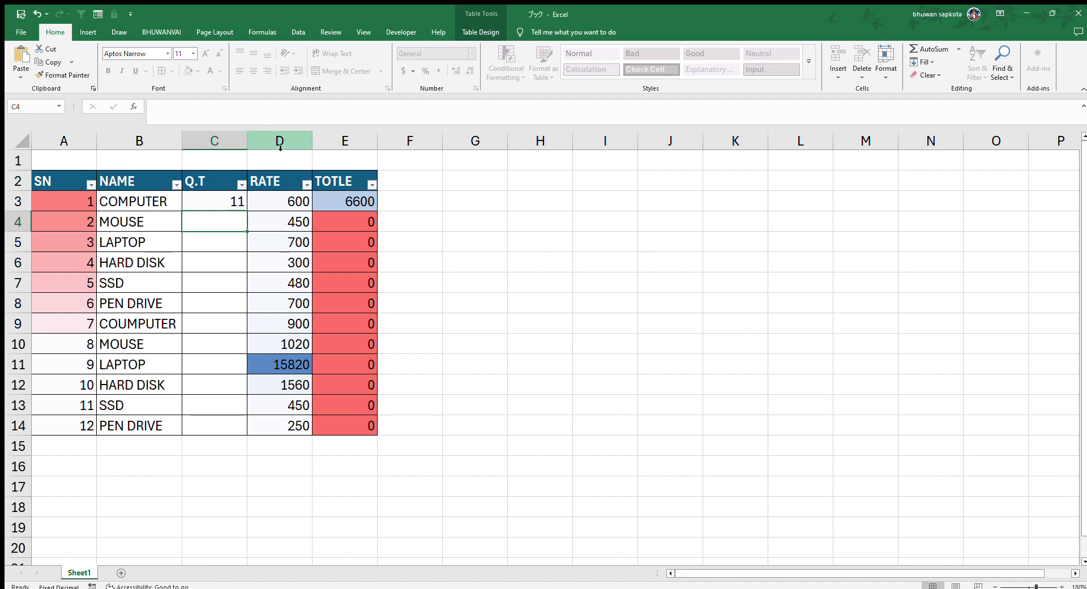
Step: Check whether the COMPUTER rate in D3 can be edited and inspect the TOTLE cells E3 and E5
left_click(269, 203)
left_click(199, 115)
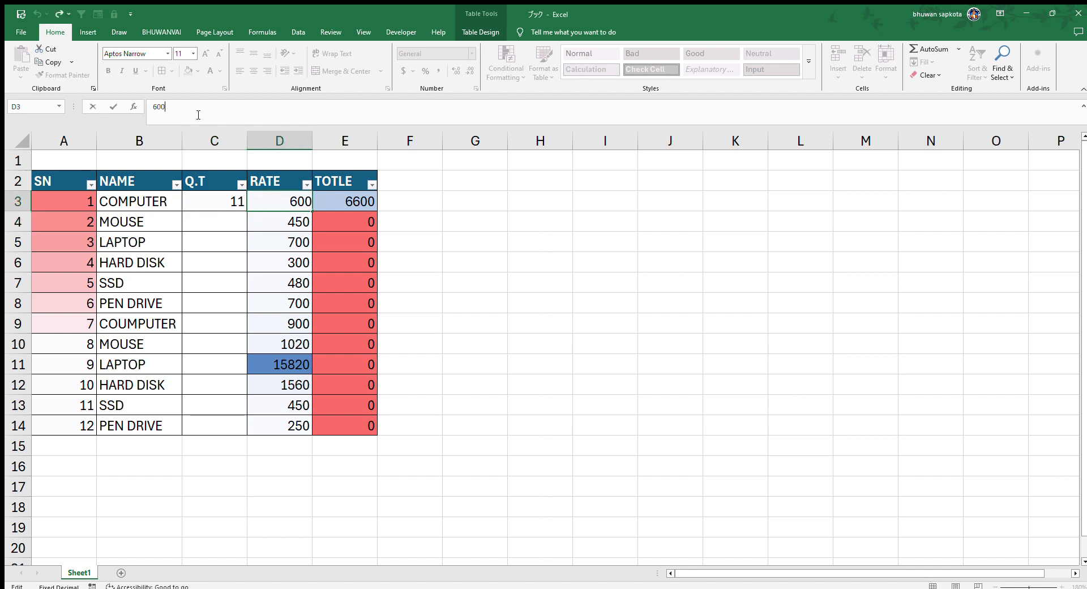
left_click(341, 201)
left_click(328, 242)
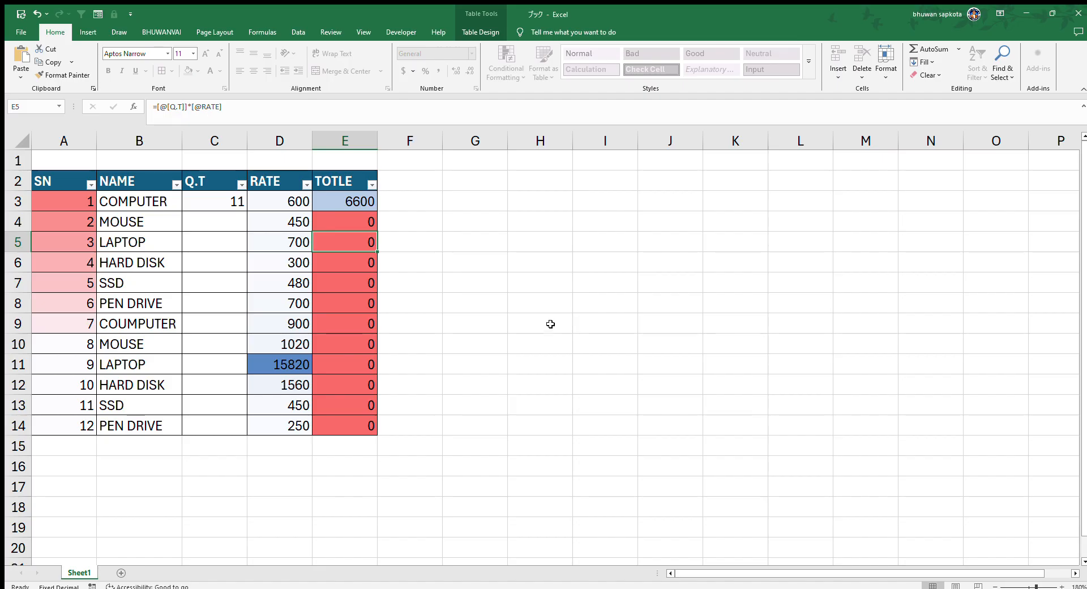
Step: Unprotect the worksheet so that cell protection settings can be changed
left_click(244, 238)
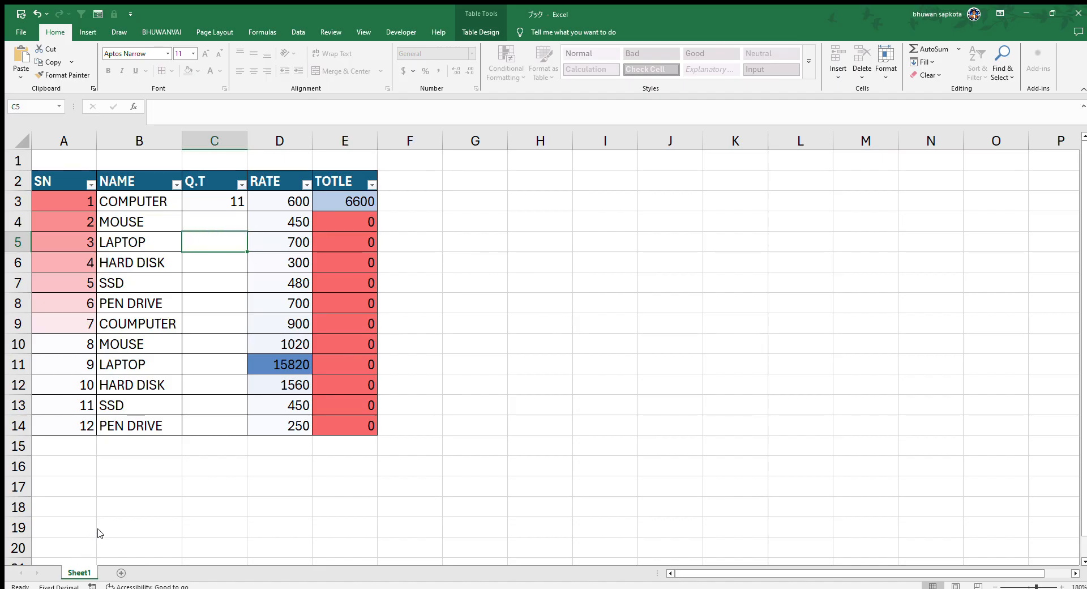
left_click(119, 506)
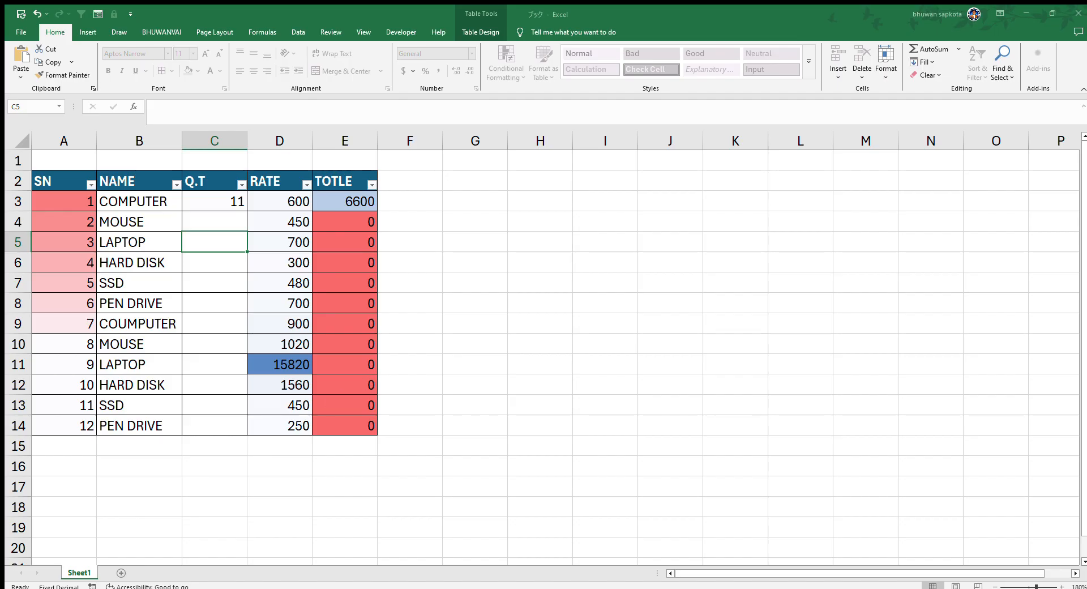
left_click(447, 360)
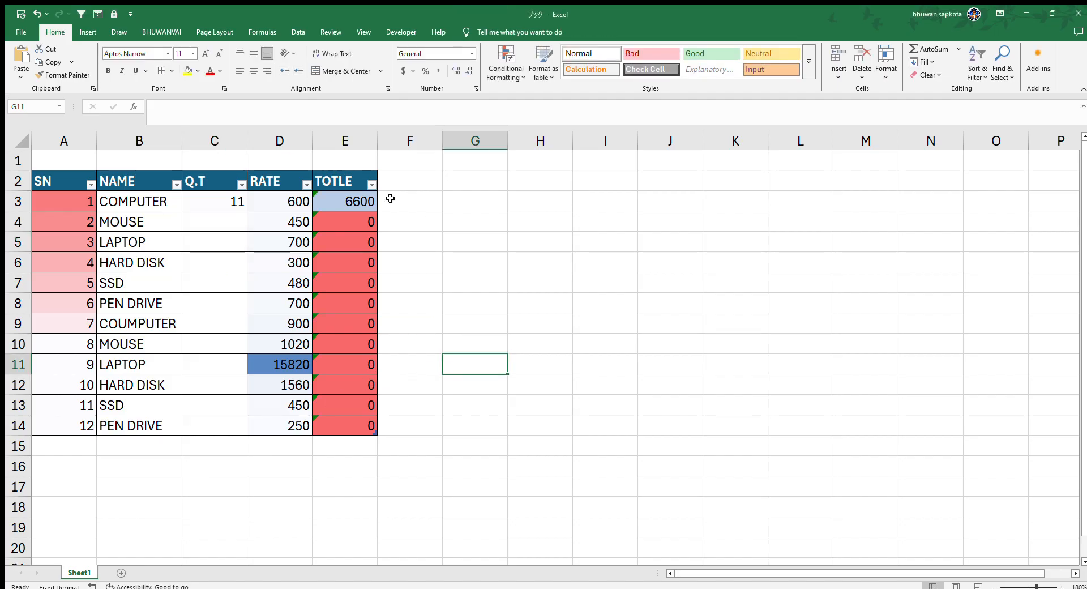
Step: Set the SN, NAME, RATE and TOTLE cells in rows 3 to 14 as locked and hidden
left_click_drag(59, 199, 59, 423)
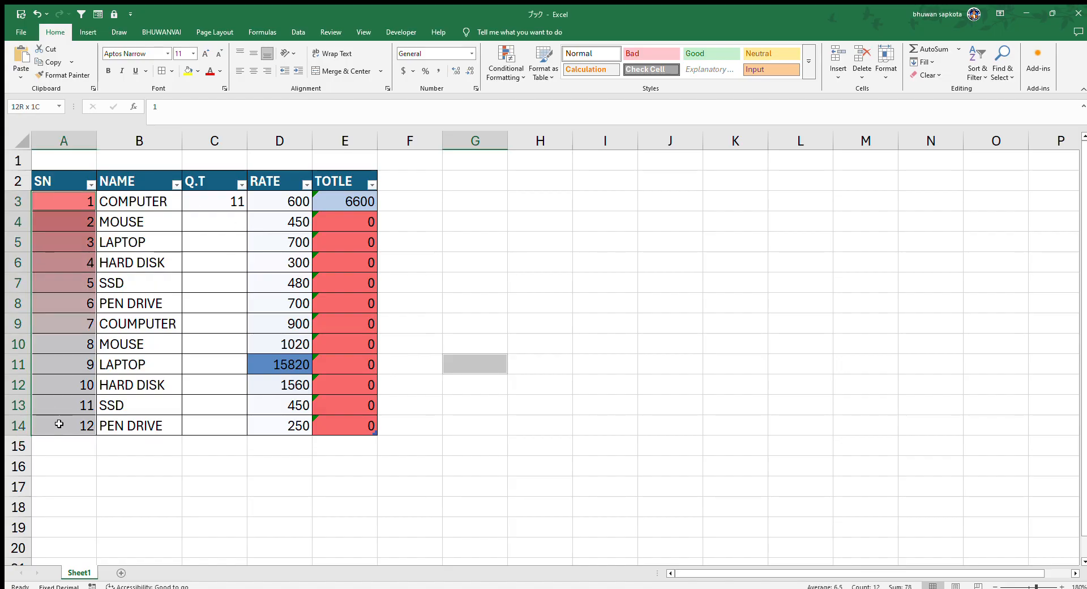
left_click_drag(145, 200, 143, 431)
left_click_drag(289, 201, 292, 420)
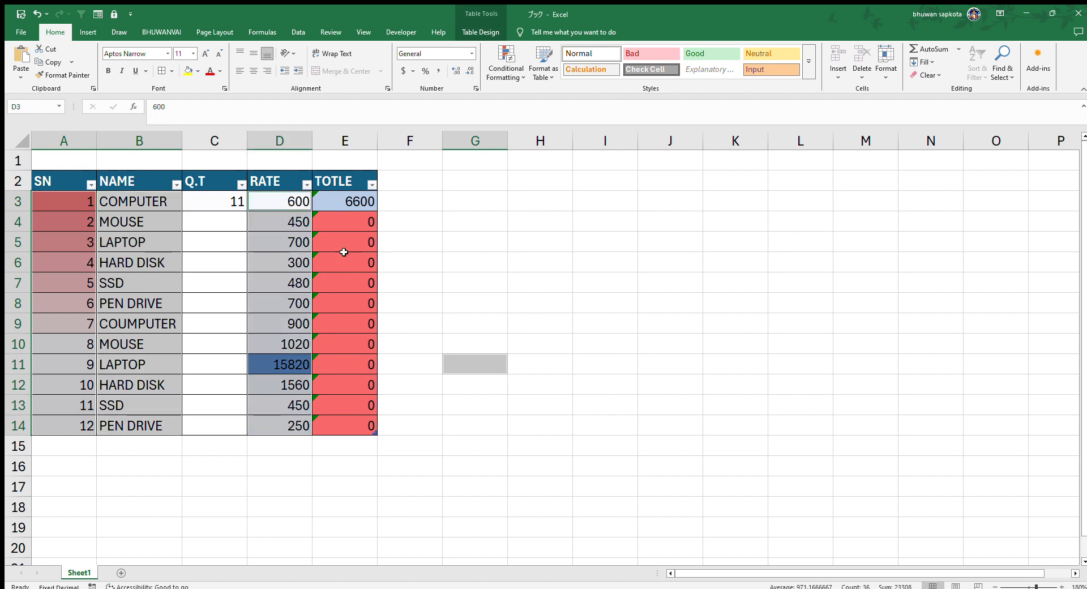
left_click_drag(343, 201, 341, 433)
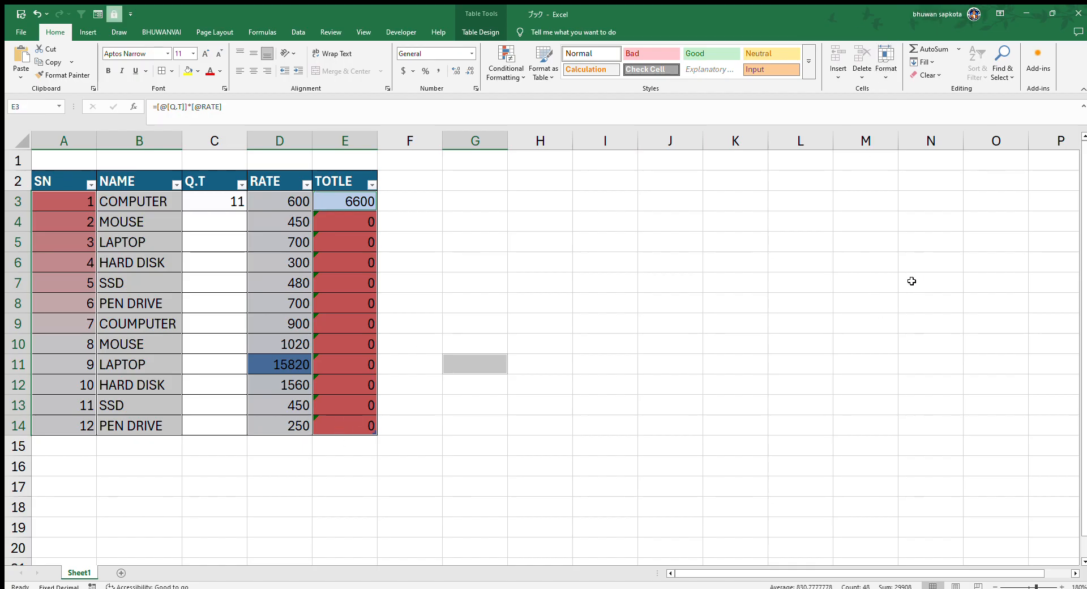
left_click(886, 72)
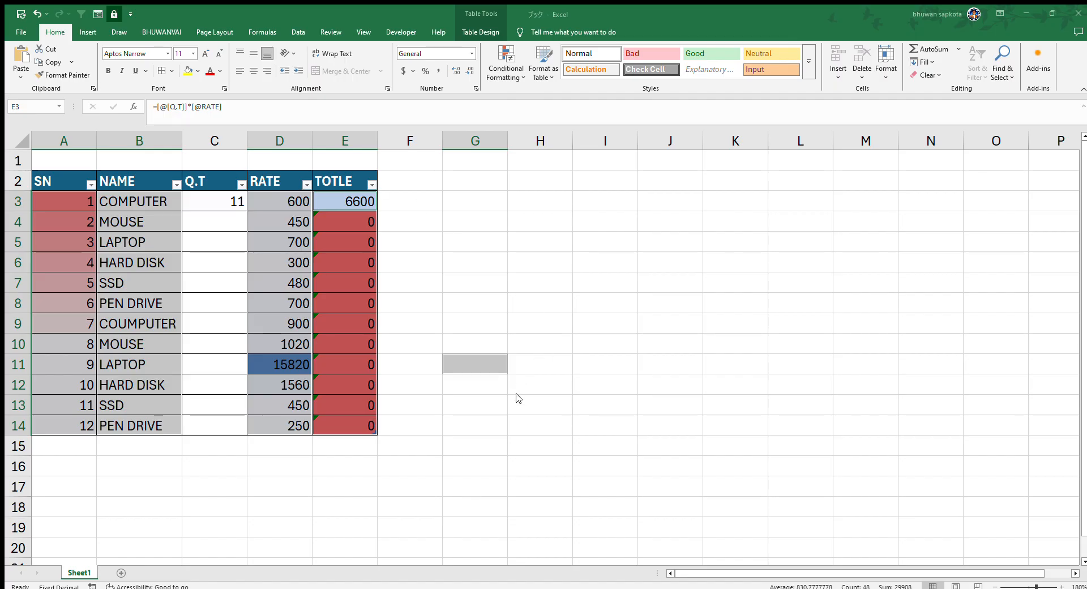
left_click(578, 266)
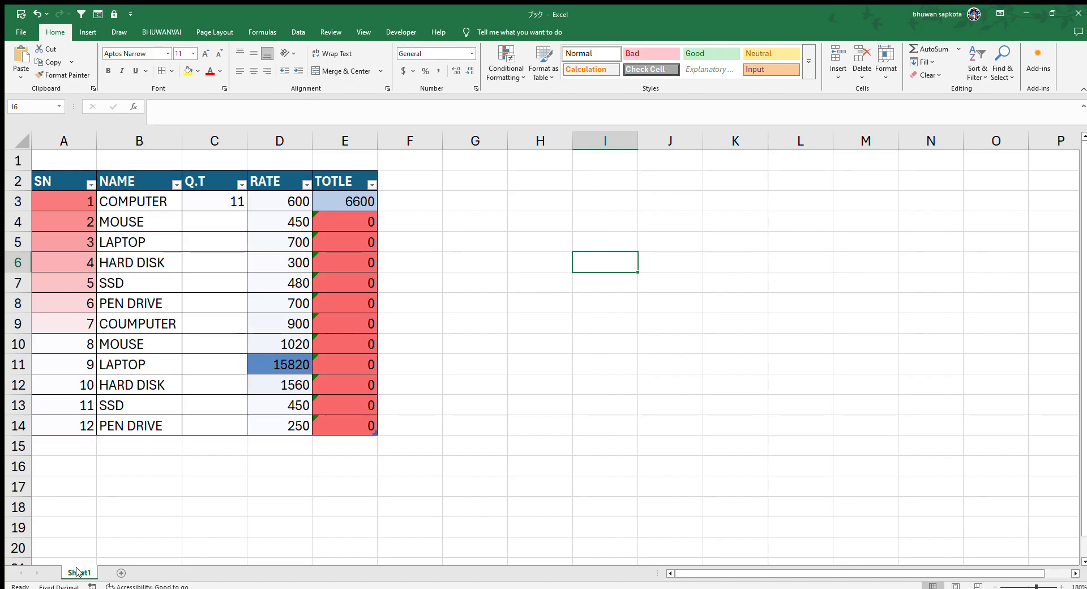
Step: Turn the worksheet protection back on
left_click(123, 511)
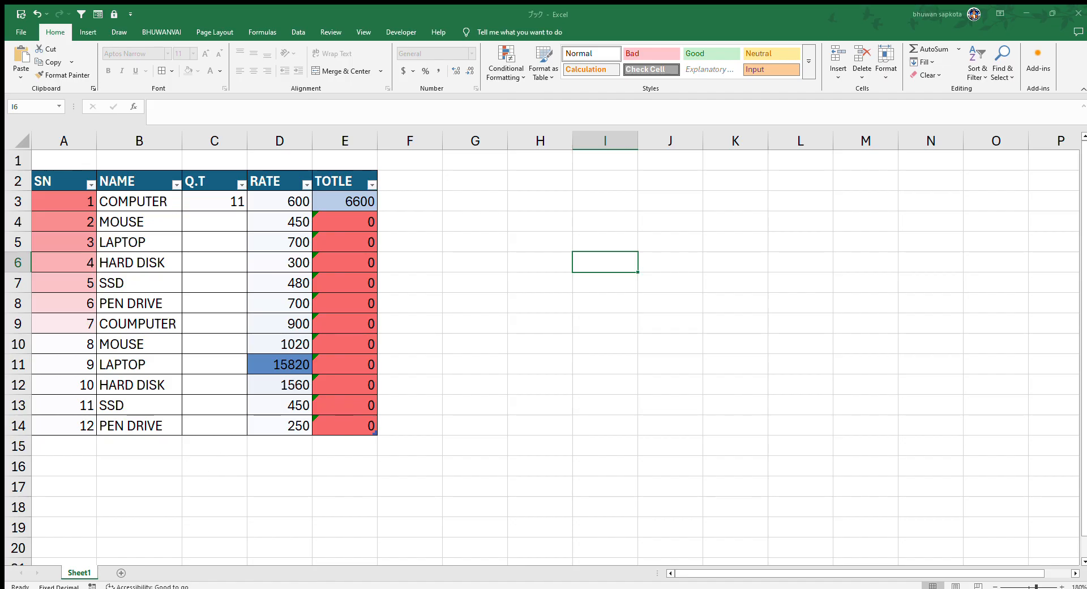
left_click(199, 470)
Step: Check quantity cell C4 and rate cell D3 for editability and formula bar content on the protected sheet
left_click(213, 216)
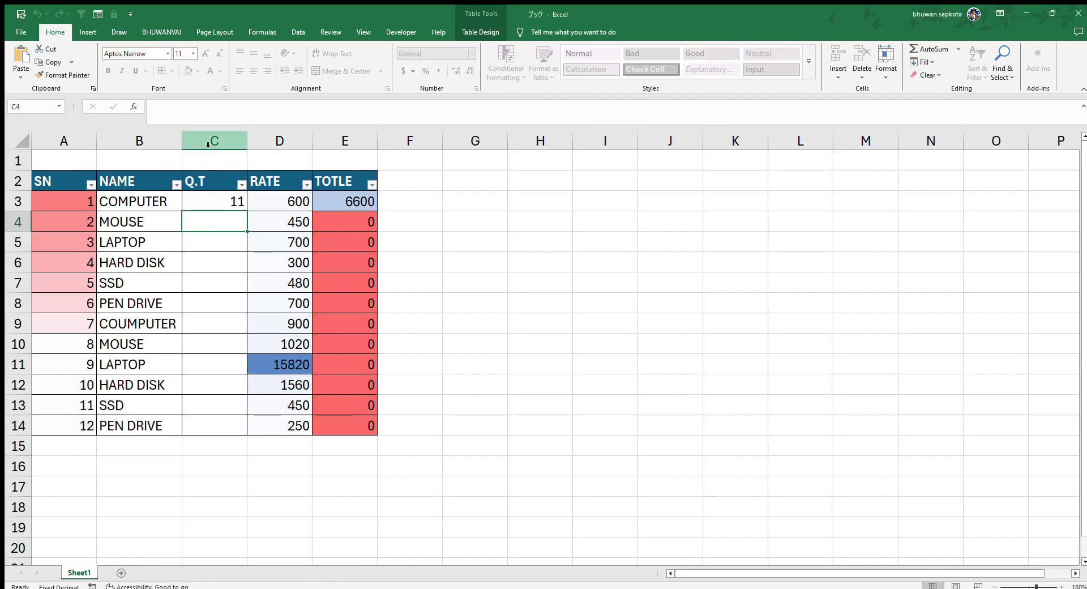
left_click(187, 107)
left_click(287, 196)
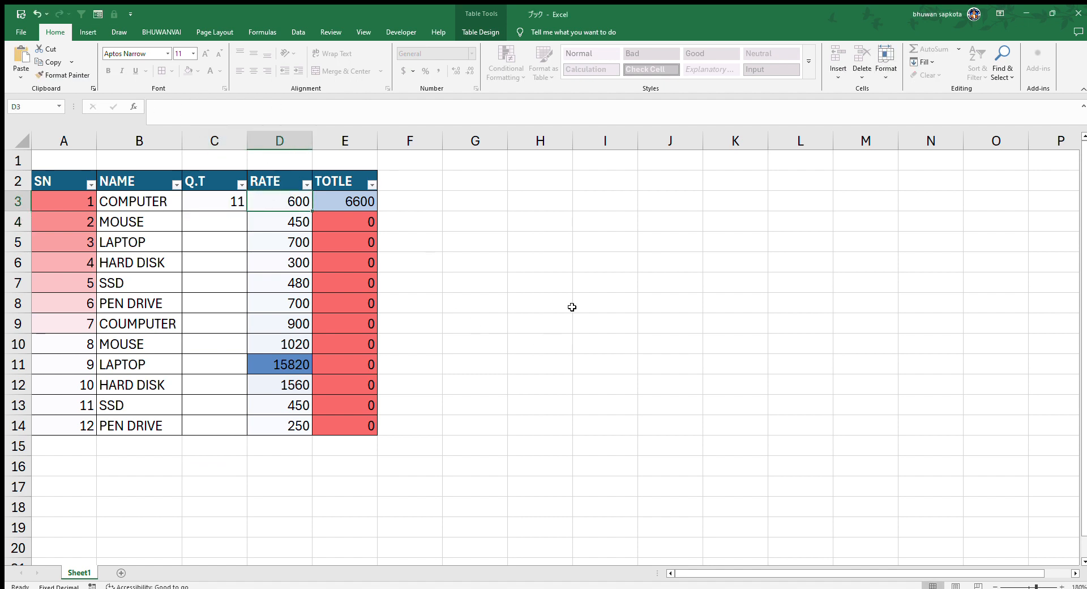
Step: Enter the quantities 500, 400, 50 and 600 for the first four items in C3:C6
left_click(240, 199)
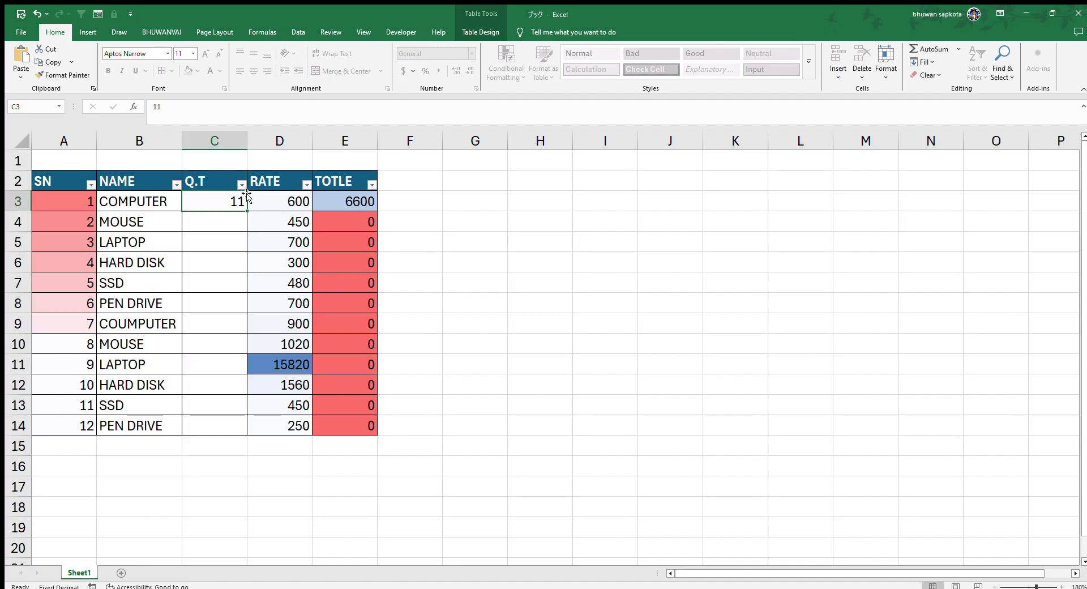
key("BackSpace")
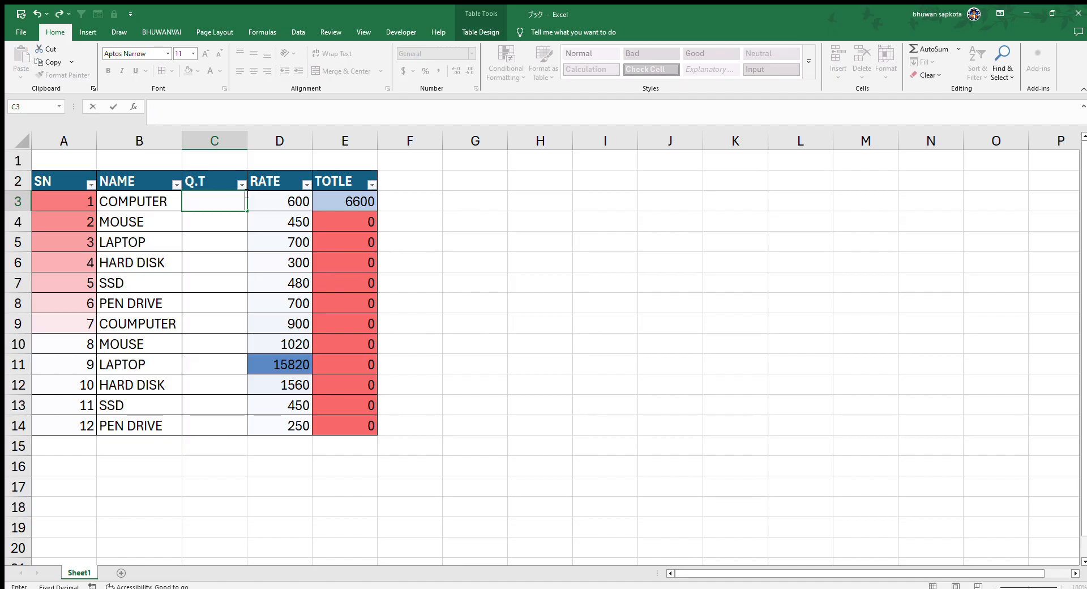
type("500")
key("Return")
type("400")
key("Return")
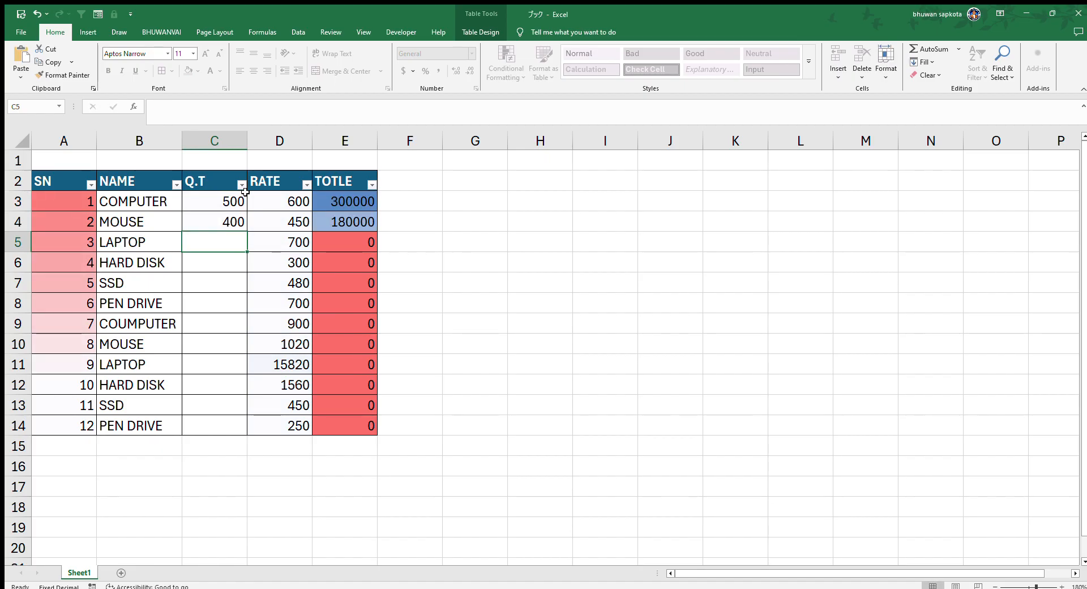
type("5")
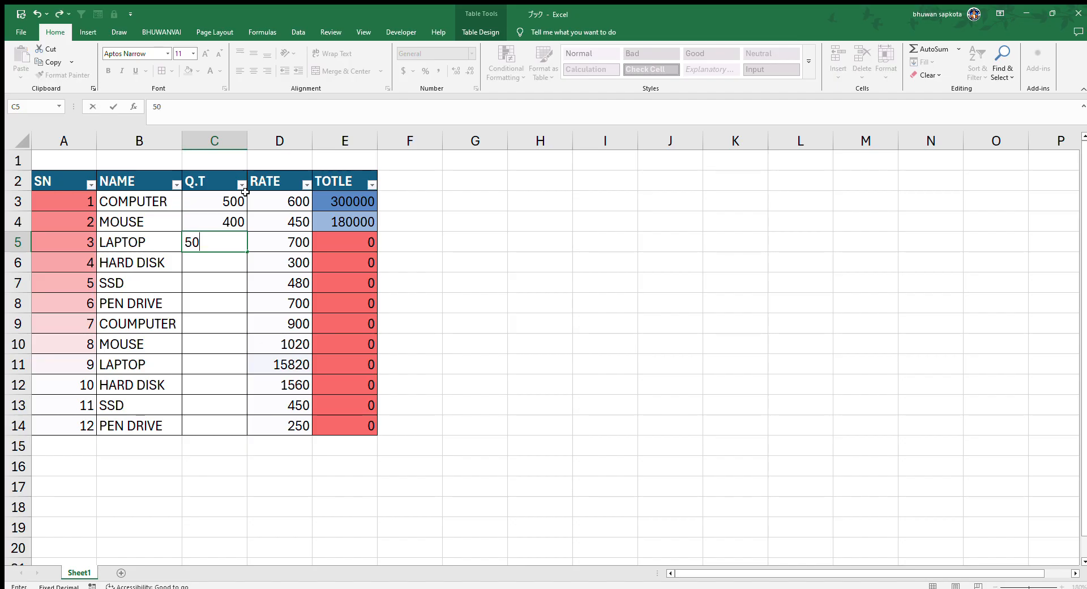
type("0")
key("Return")
type("600")
key("Return")
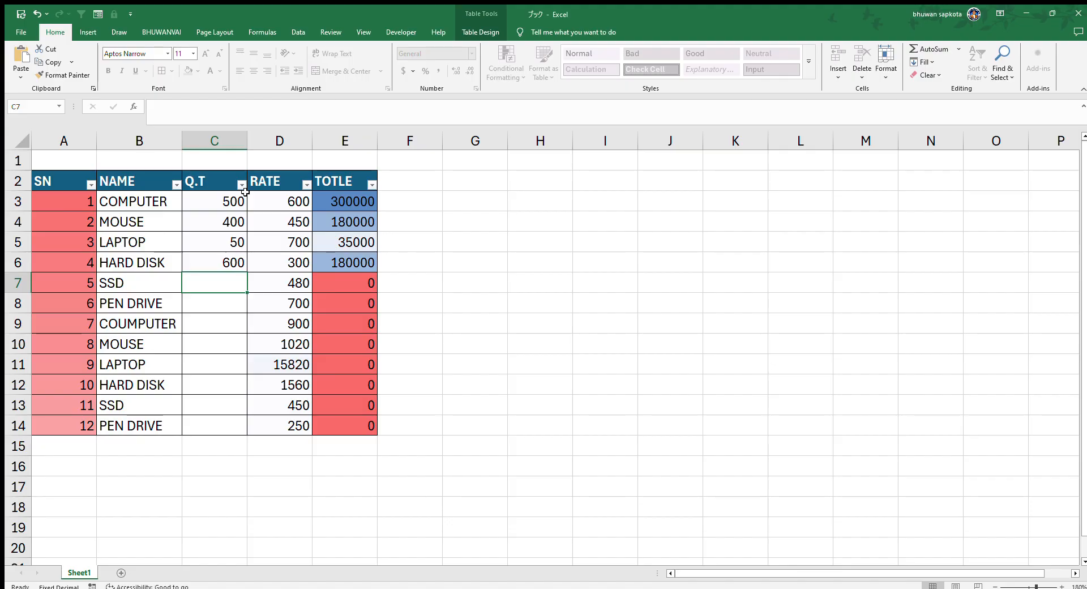
Step: Enter the quantities 800, 3000, 85126 and 852 for items 5 to 8 in C7:C10
type("800")
key("Return")
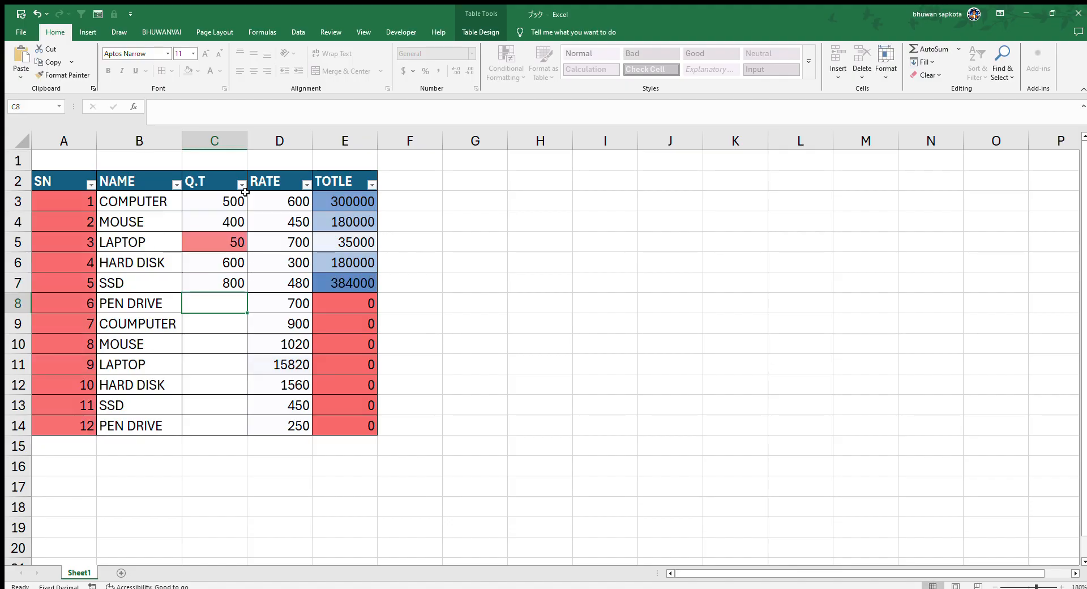
type("3000")
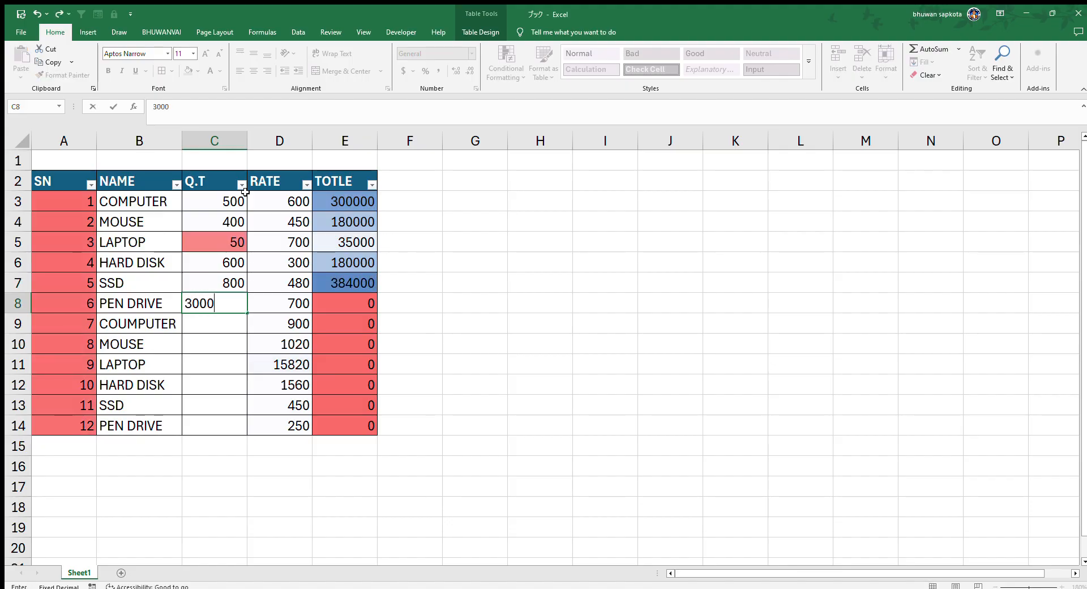
key("Return")
type("85126")
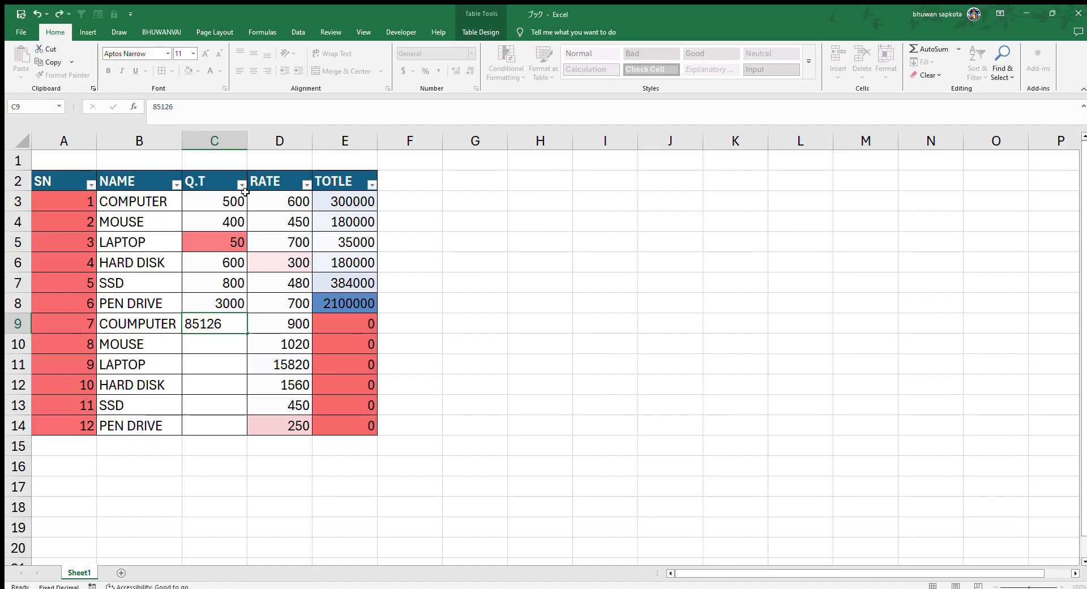
key("Return")
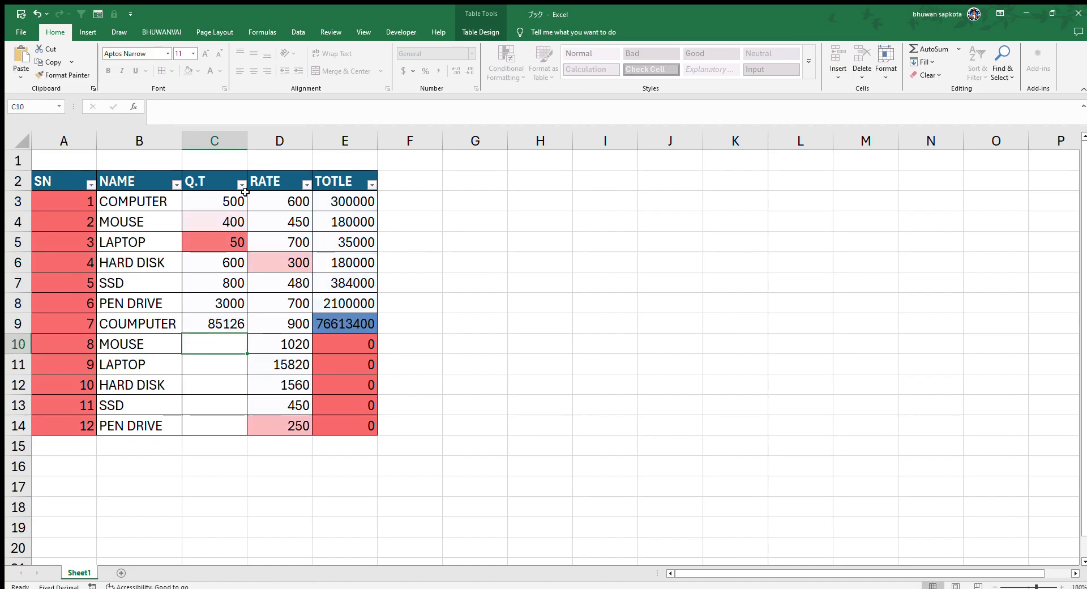
type("852")
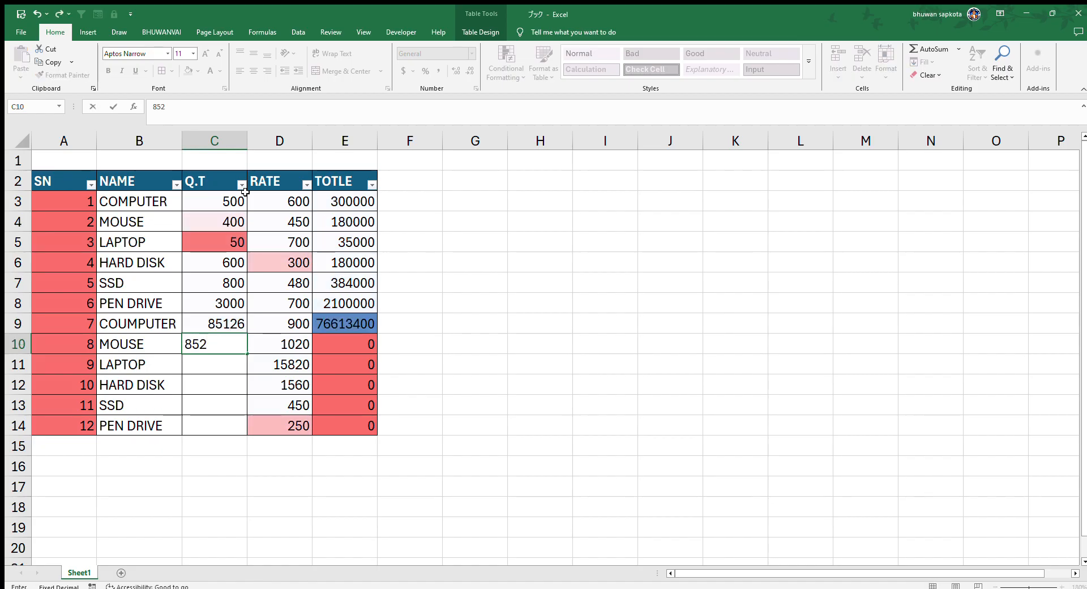
key("Return")
Step: Enter the quantities 221133, 654, 33 and 520 for the last four items in C11:C14
type("221133")
key("Return")
type("654")
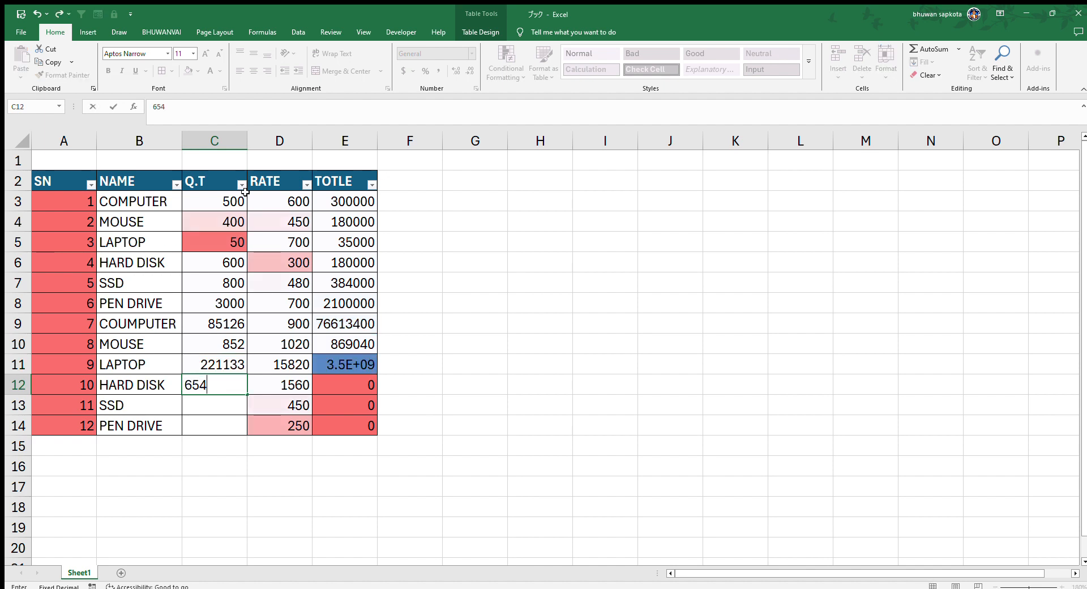
key("Return")
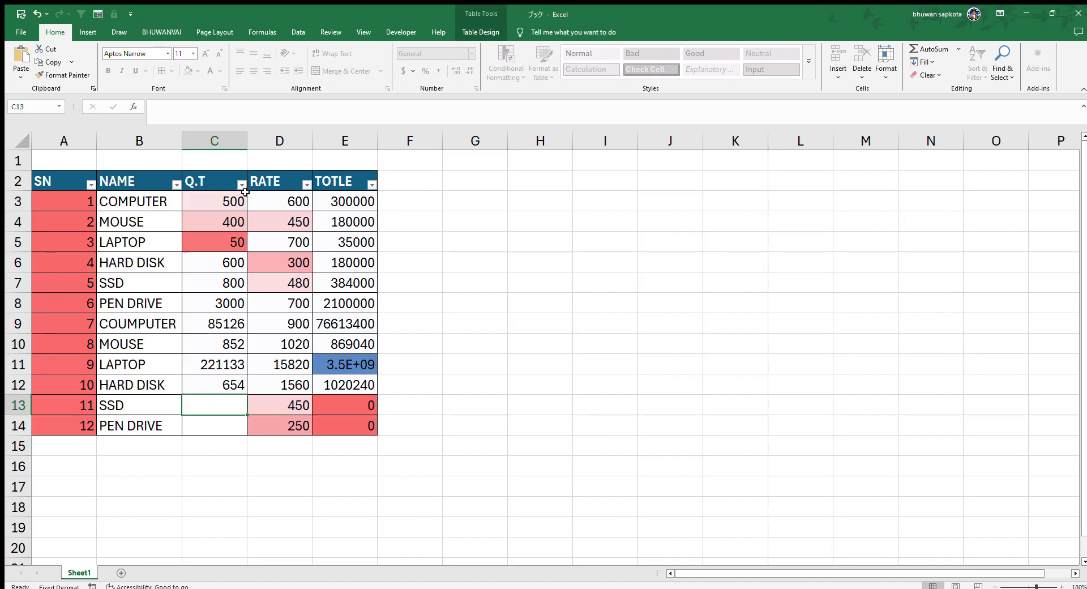
type("33")
key("Return")
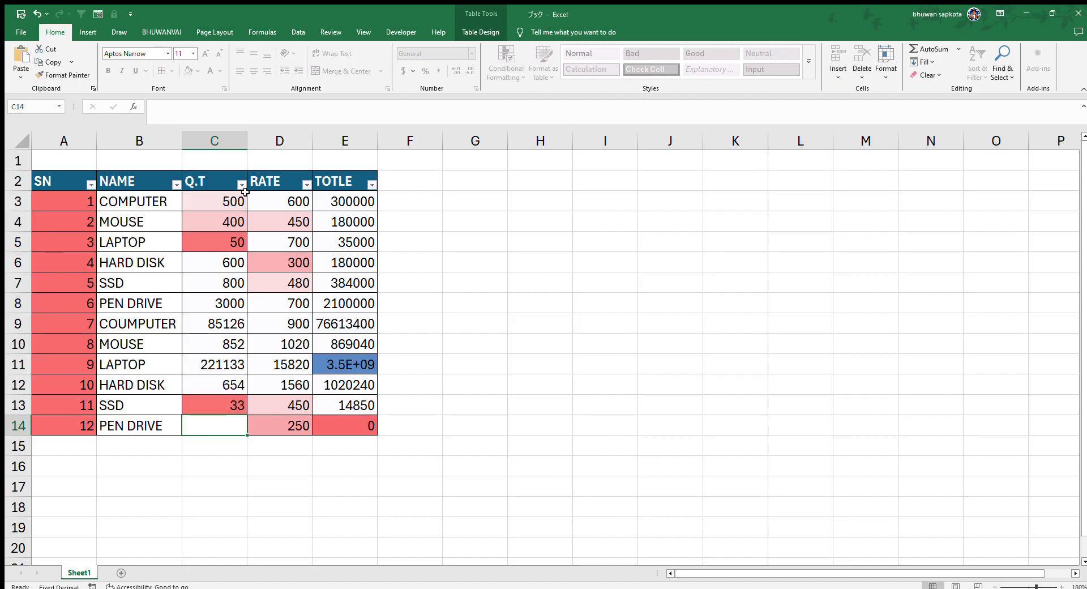
type("520")
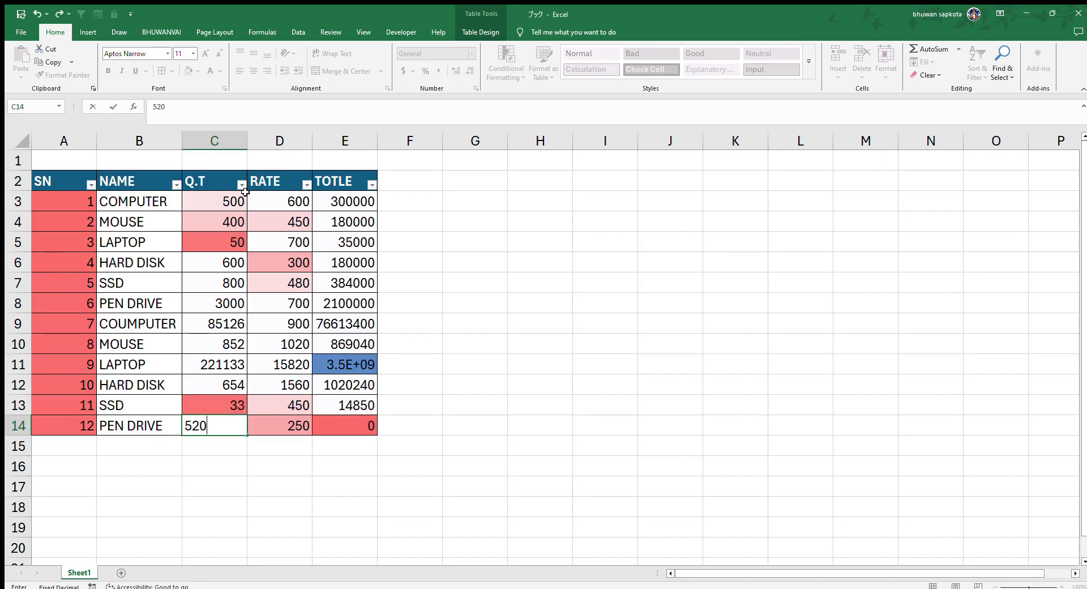
key("Return")
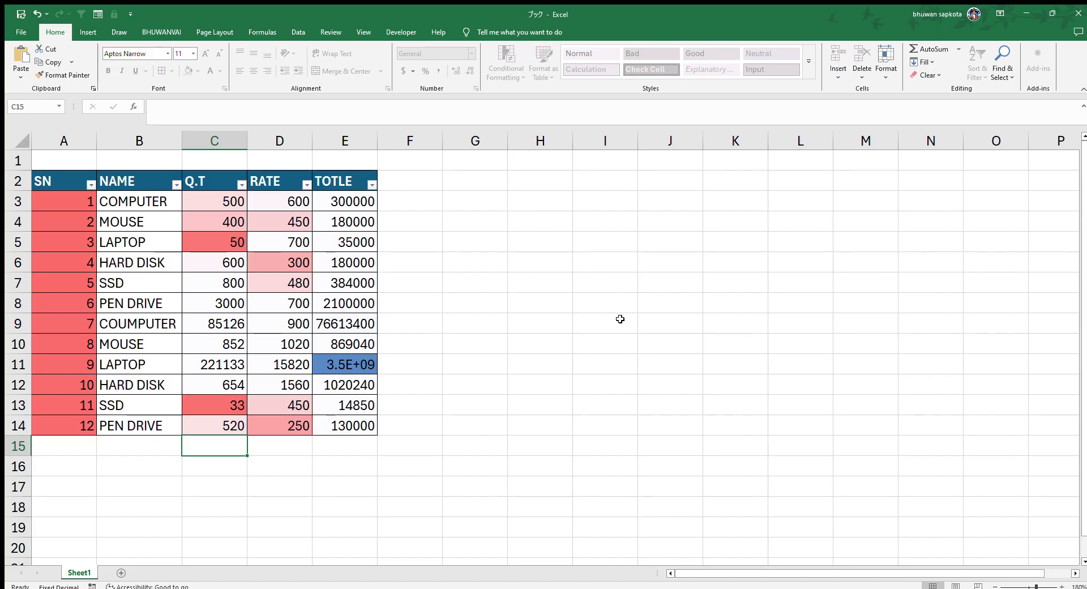
Step: Enlarge the worksheet to 250% and examine the calculated TOTLE values for the entered quantities
left_click(561, 280)
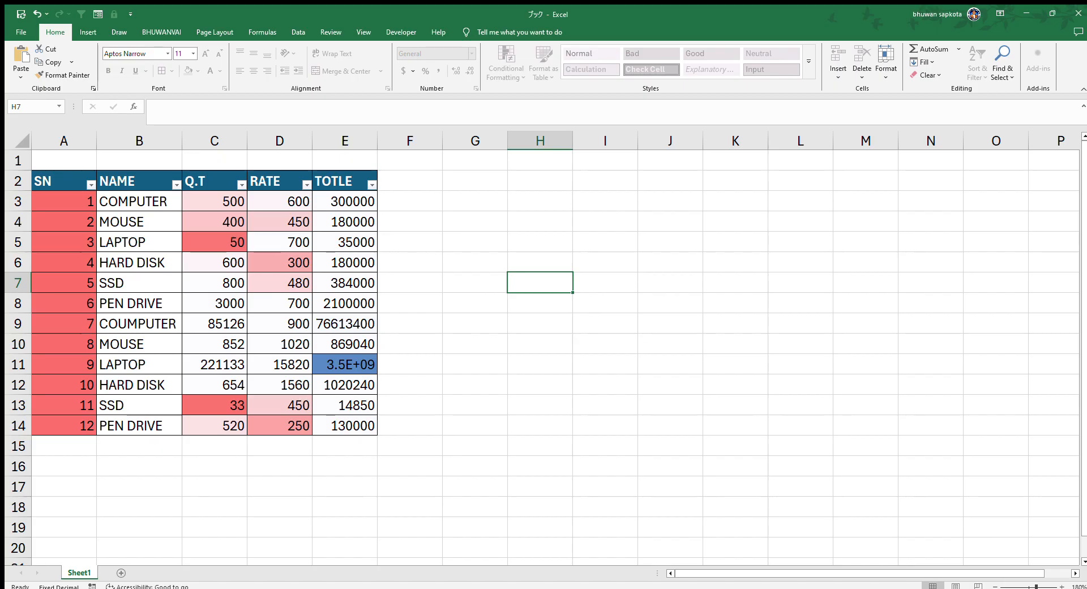
left_click(1061, 585)
left_click(1060, 585)
left_click(1060, 585)
left_click(1061, 586)
left_click(1061, 585)
left_click(1061, 586)
left_click(1061, 585)
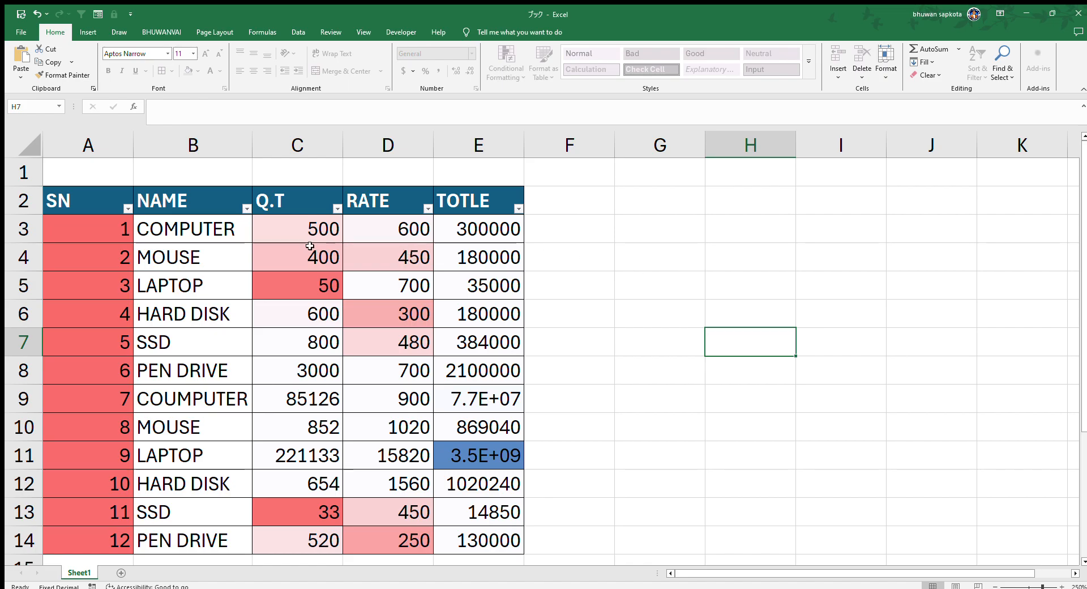
scroll(532, 318, "down", 1)
scroll(524, 317, "up", 1)
Step: Clear all the quantities from the Q.T column in C3:C14
left_click(296, 418)
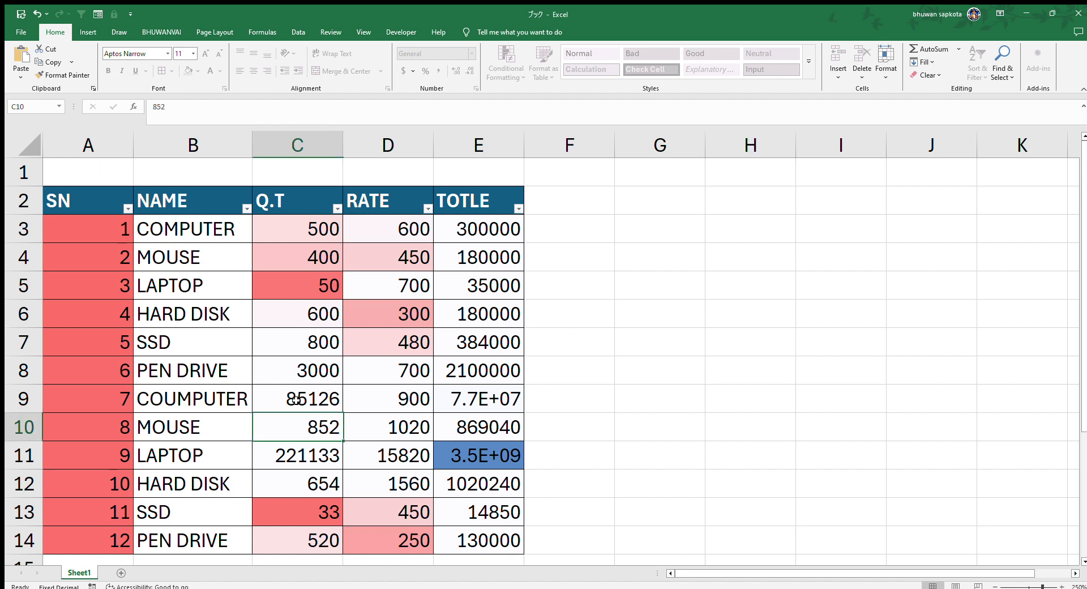
left_click(314, 542)
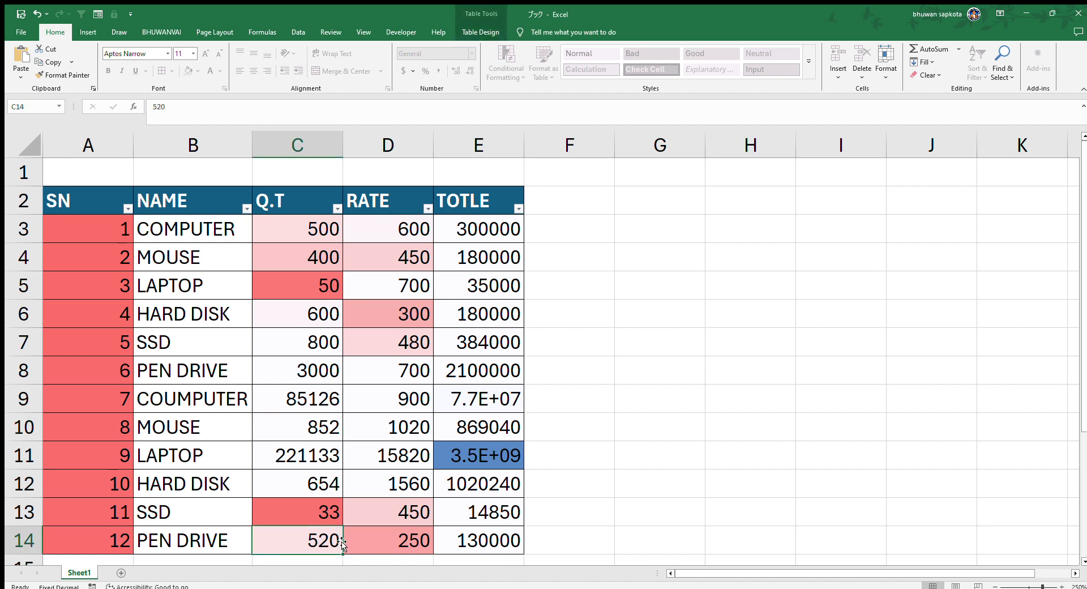
left_click_drag(342, 554, 345, 235)
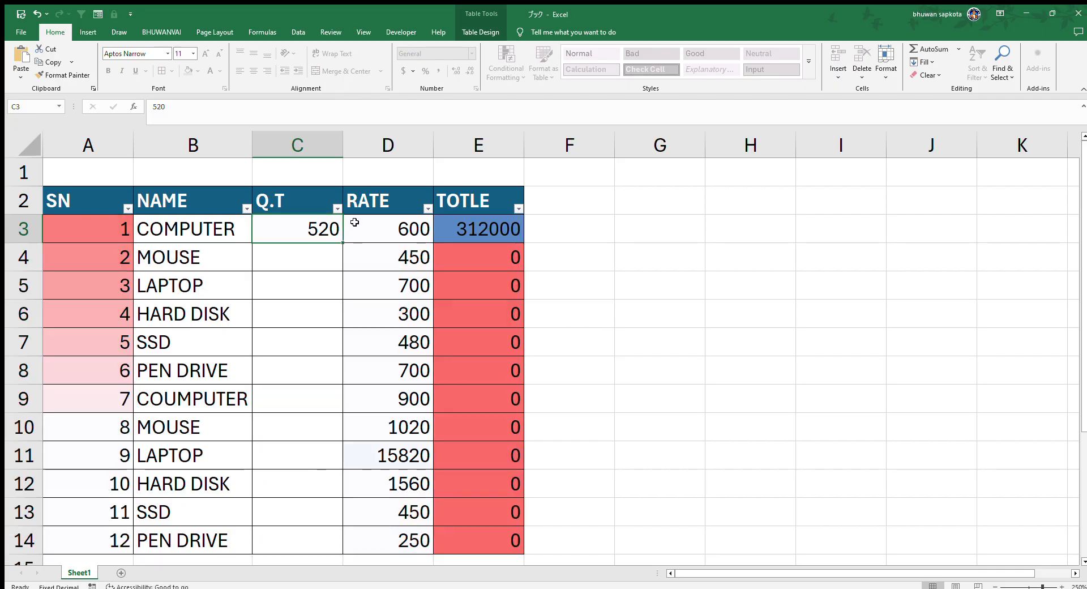
mouse_move(340, 237)
left_mouse_down()
mouse_move(306, 225)
mouse_move(335, 224)
left_mouse_up()
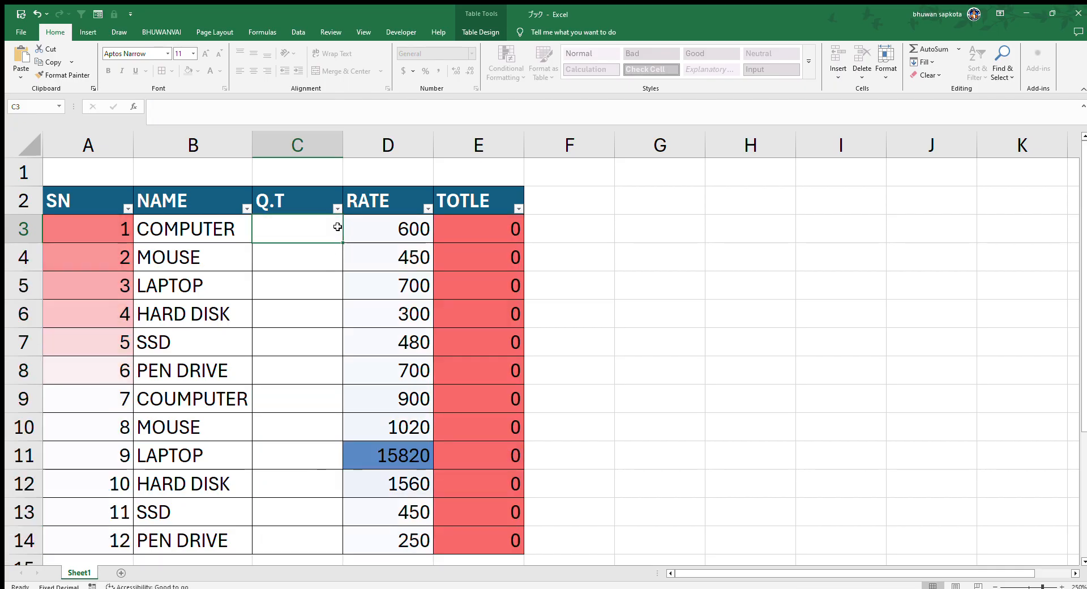
Step: Test the protection by trying to fill the rate in D3 down the RATE column to D12
left_click(318, 337)
left_click(405, 235)
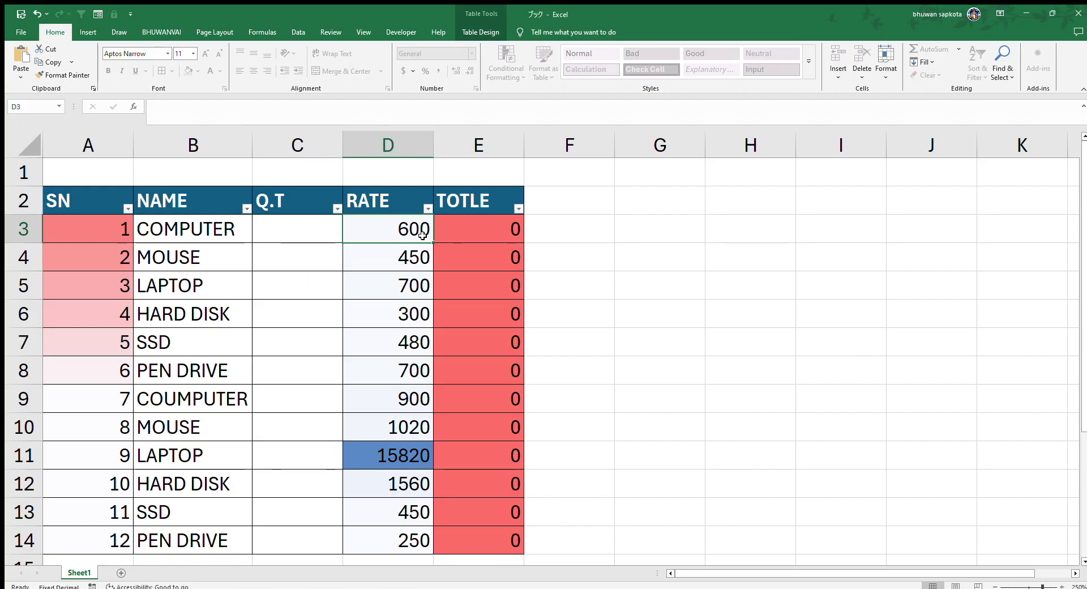
left_click_drag(433, 242, 408, 504)
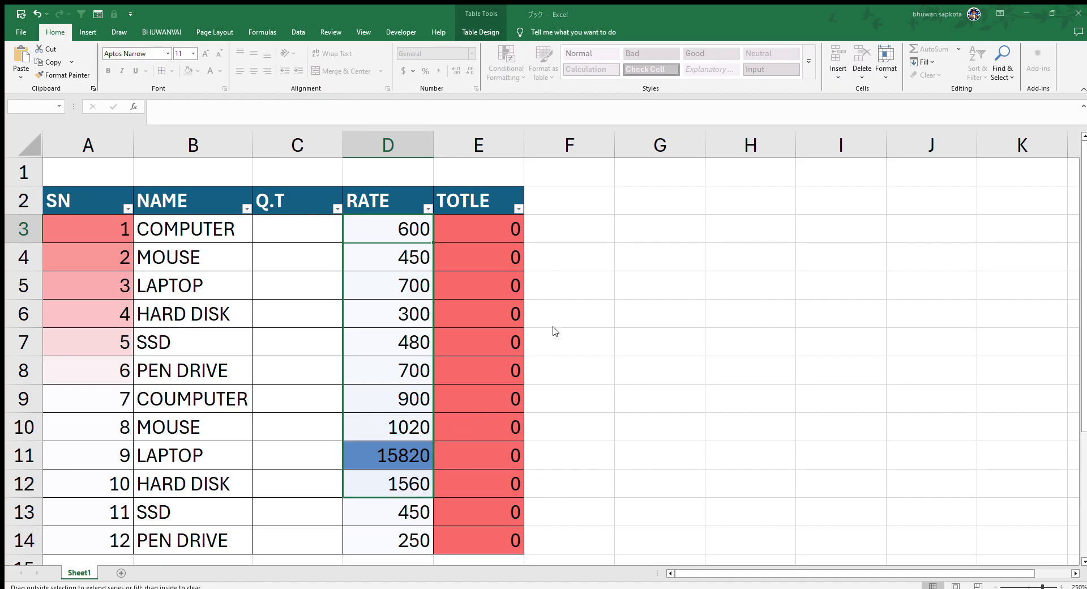